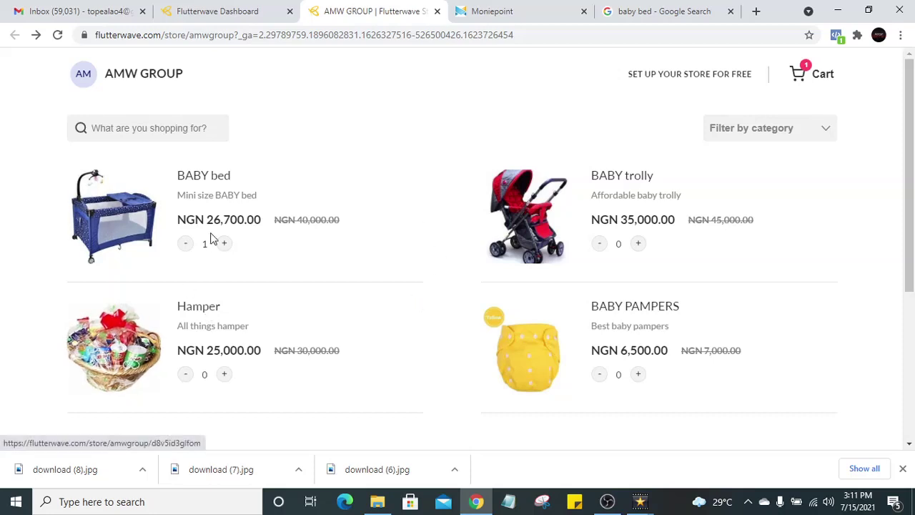
# - Open the BABY bed (NGN 26,700.00) page, proceed from the cart to the Information form, then close the panel
pyautogui.click(278, 191)
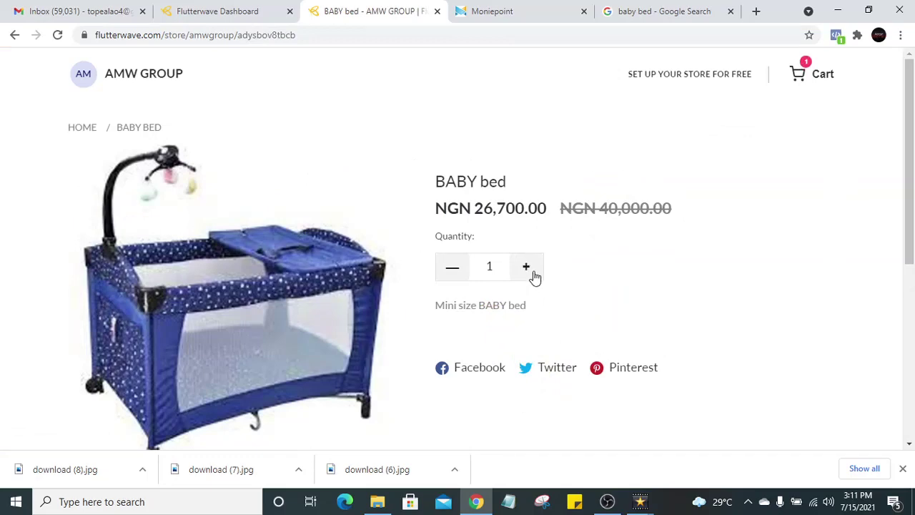
pyautogui.click(786, 94)
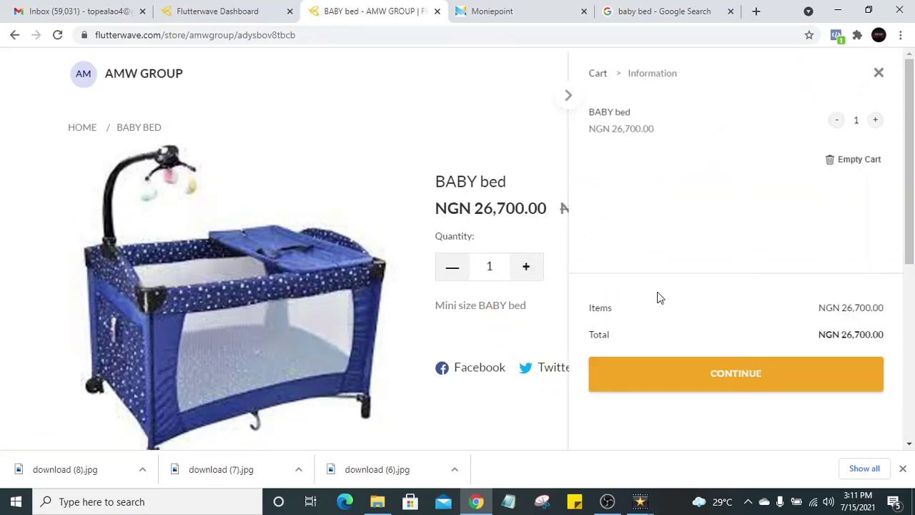
pyautogui.click(748, 383)
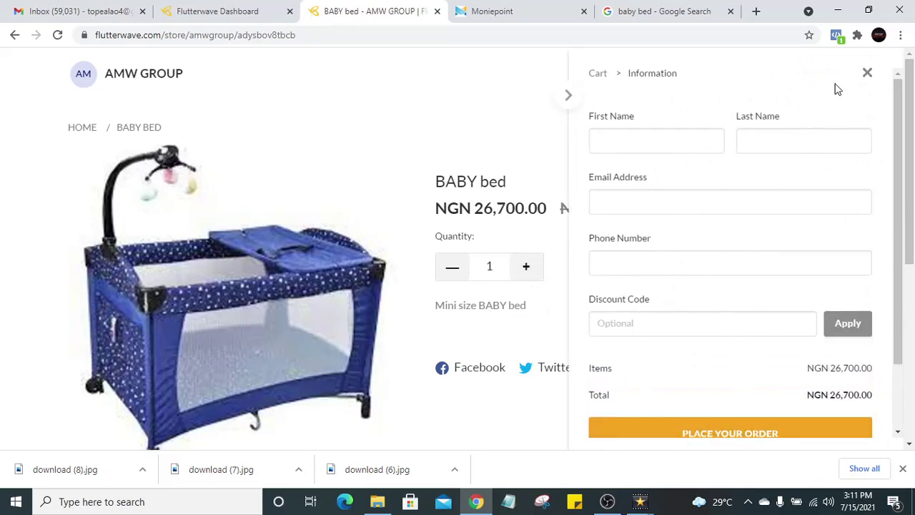
pyautogui.click(866, 73)
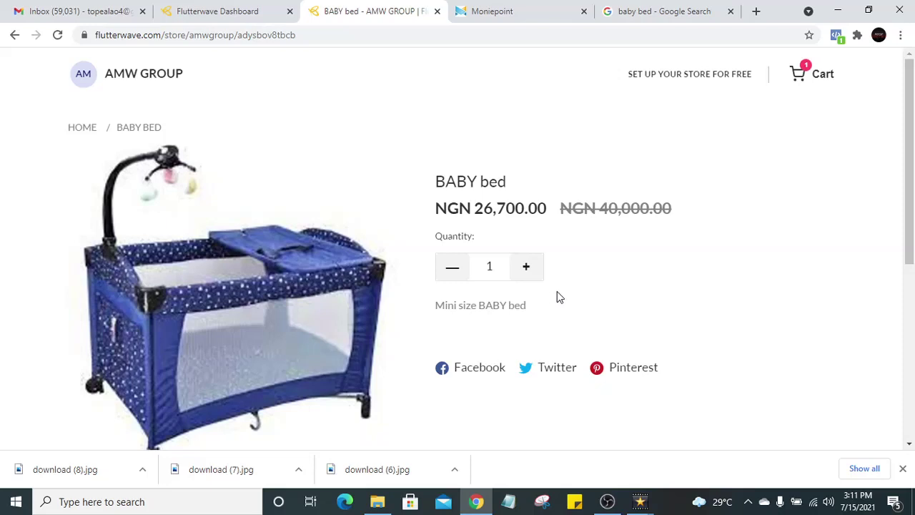
# - Switch the Flutterwave Dashboard to the other business, checking the AMW GROUP store listing along the way
pyautogui.click(197, 9)
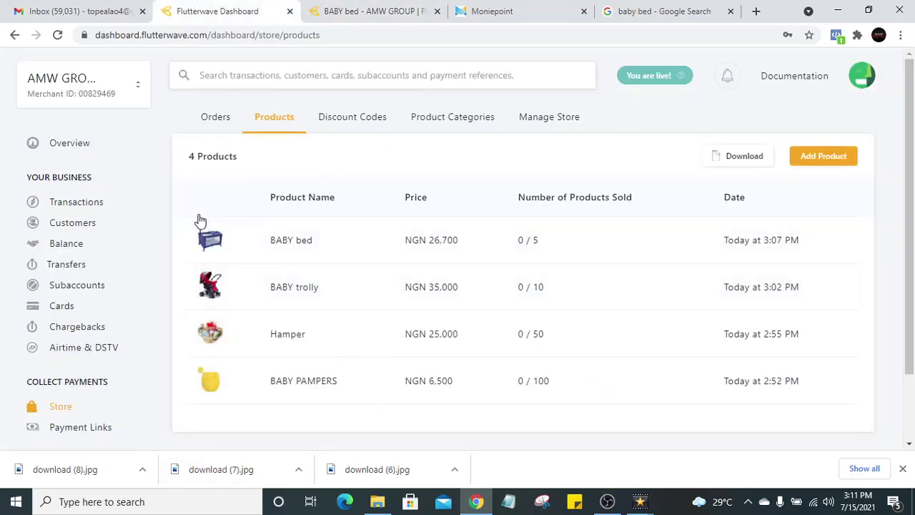
pyautogui.click(94, 97)
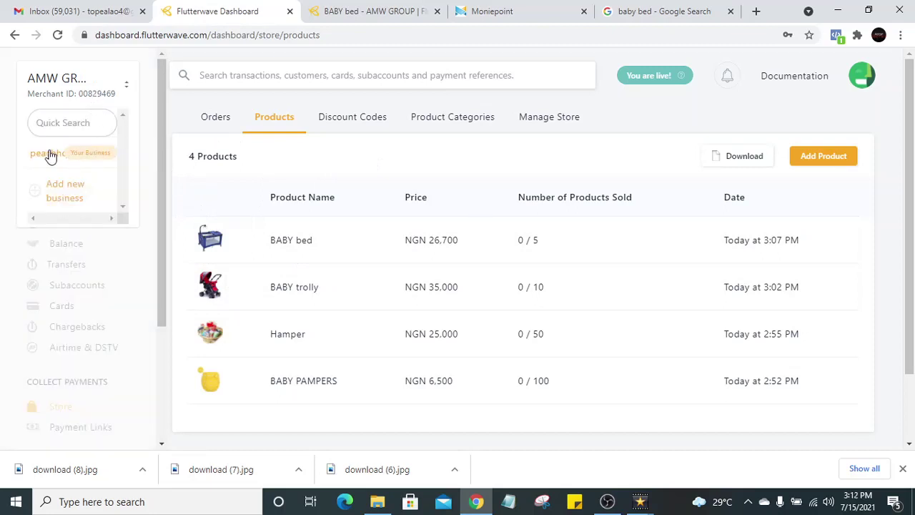
pyautogui.click(131, 154)
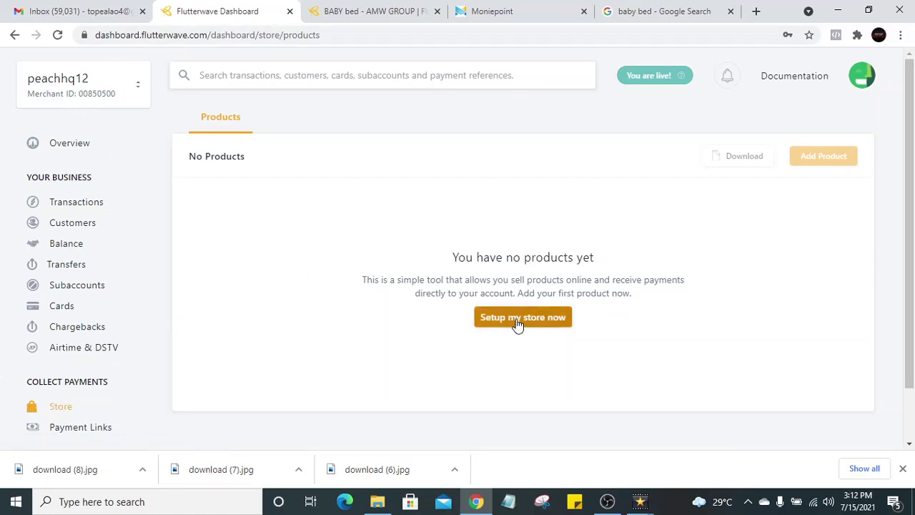
pyautogui.click(368, 10)
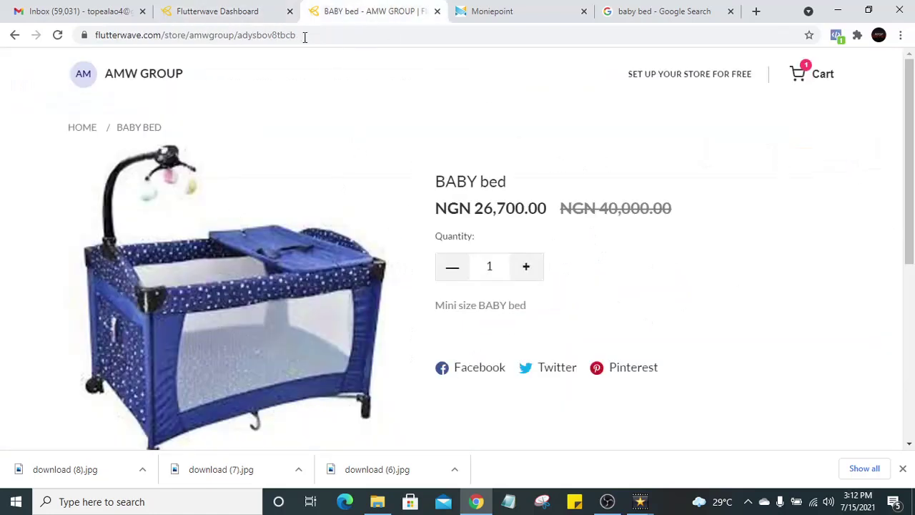
pyautogui.click(128, 81)
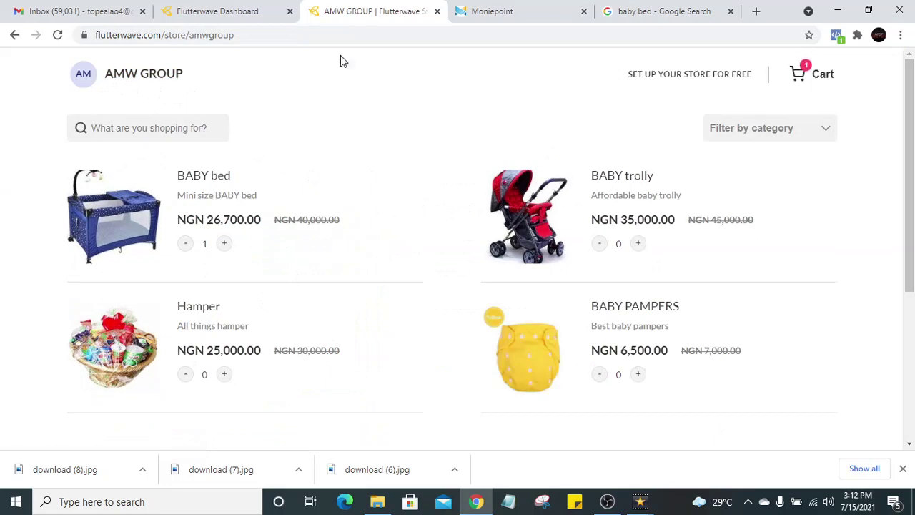
pyautogui.click(206, 11)
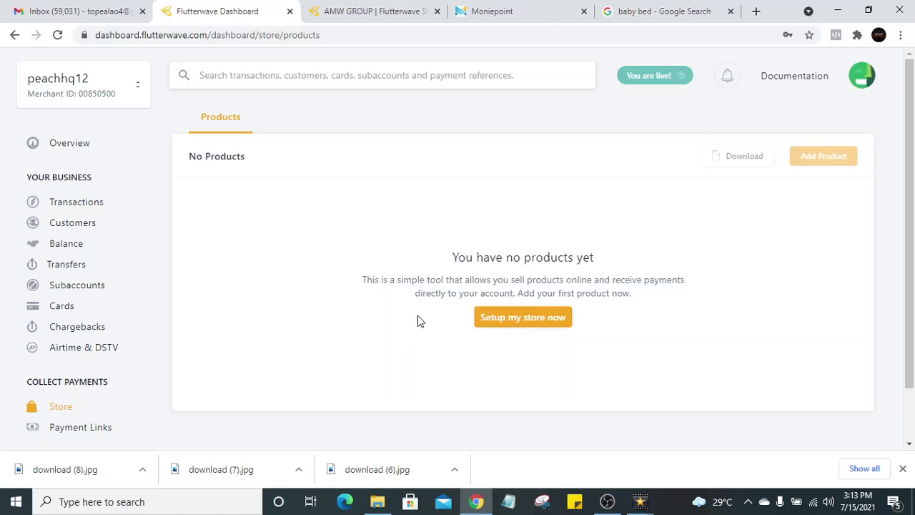
# - Start the store setup and enter 'Baby products' as the store name
pyautogui.click(520, 319)
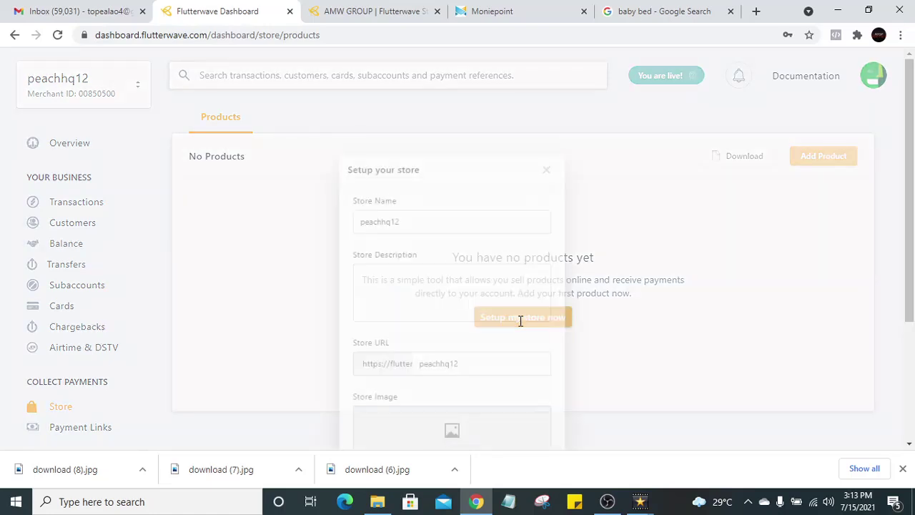
pyautogui.doubleClick(402, 194)
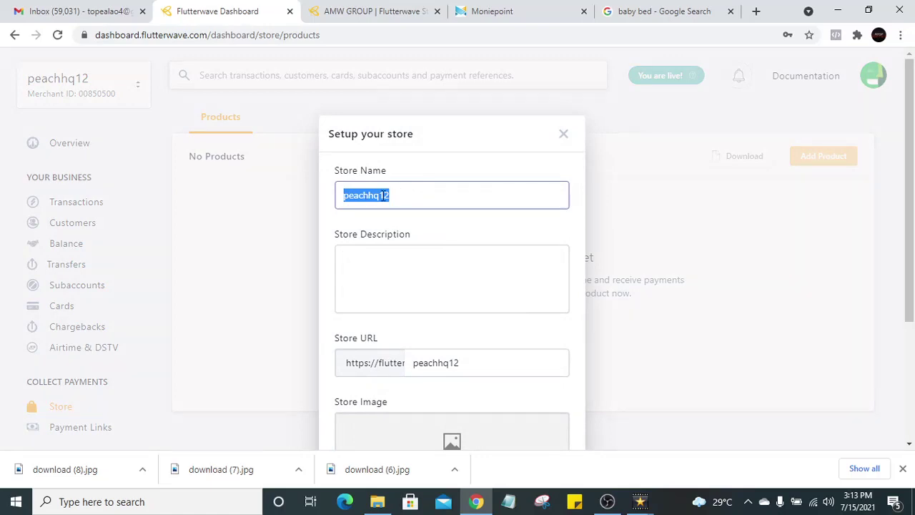
pyautogui.click(363, 11)
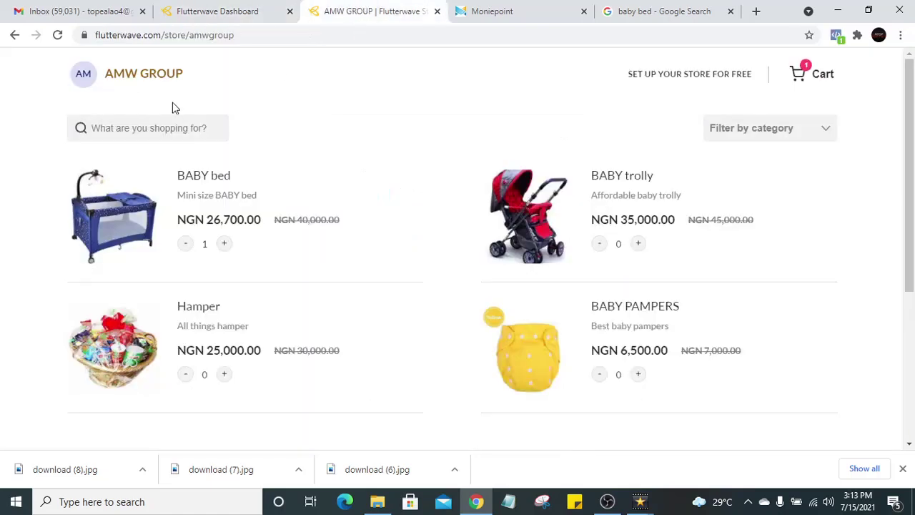
pyautogui.click(243, 10)
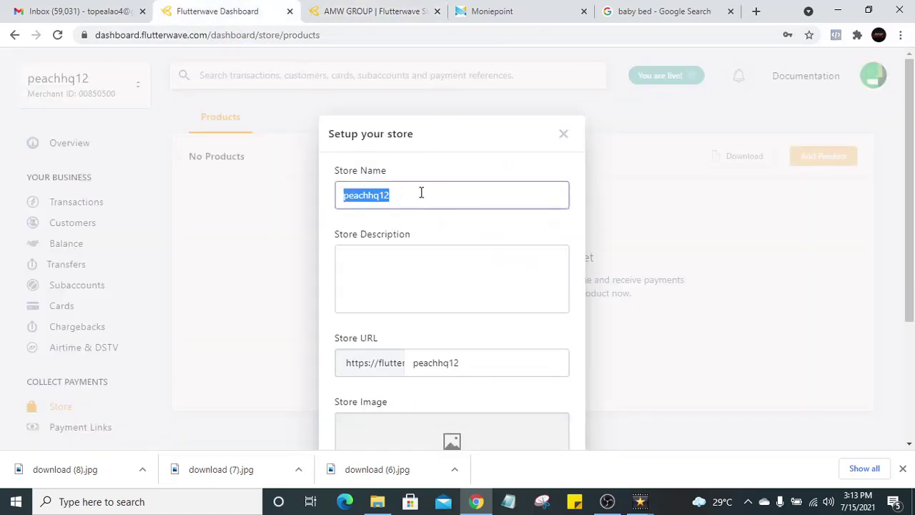
pyautogui.write('Ba')
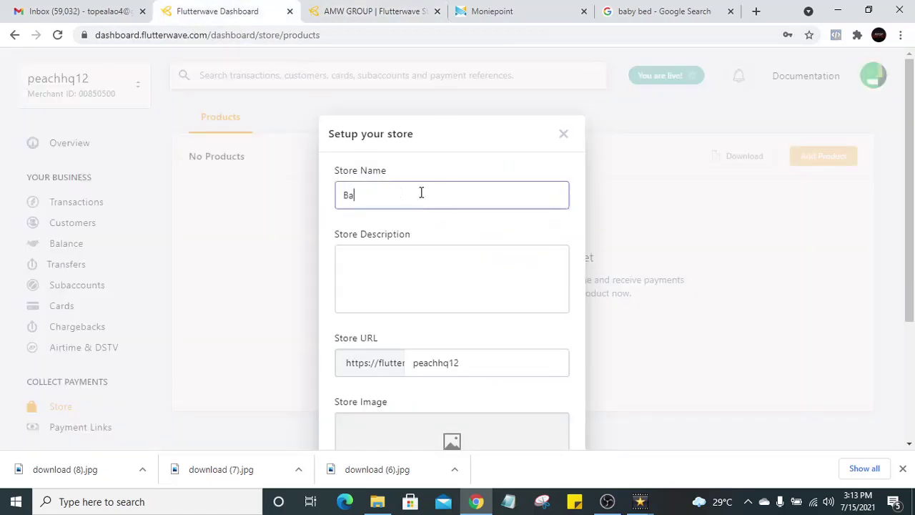
pyautogui.write('by products')
# - Enter 'All things baby' as the store description
pyautogui.click(400, 260)
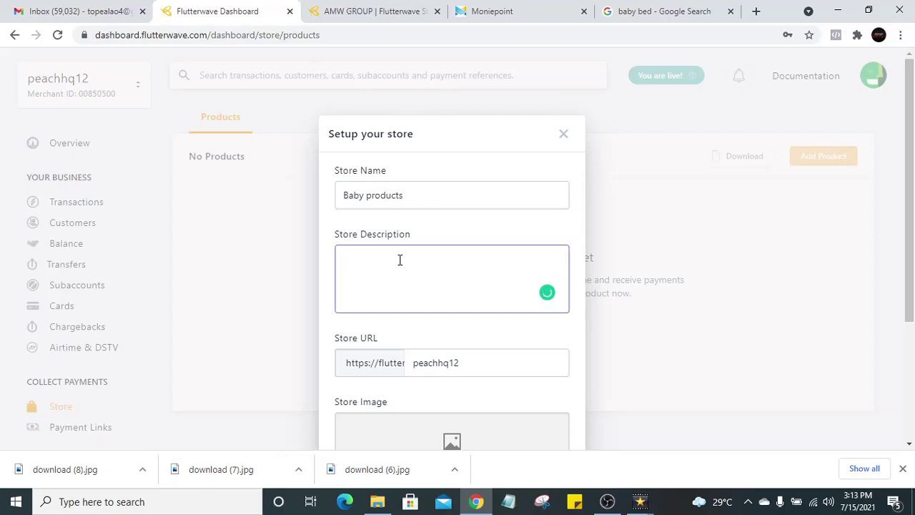
pyautogui.click(362, 8)
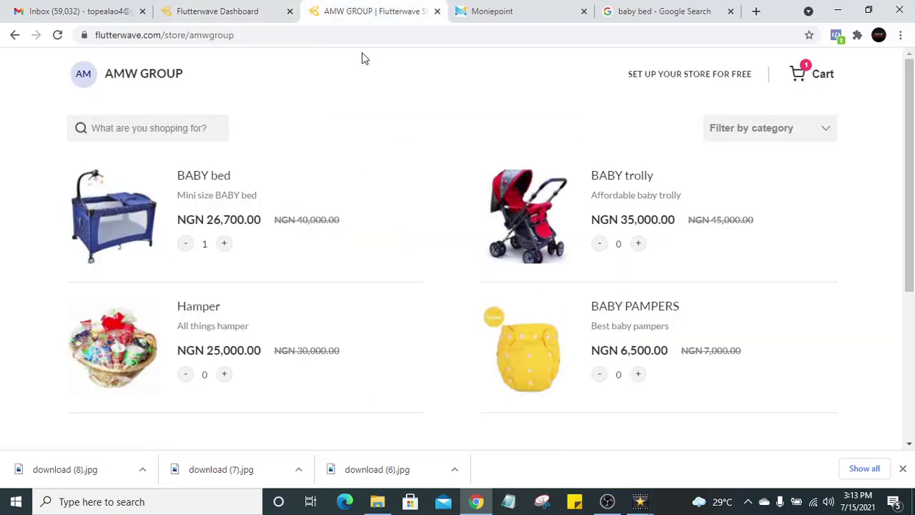
pyautogui.click(205, 6)
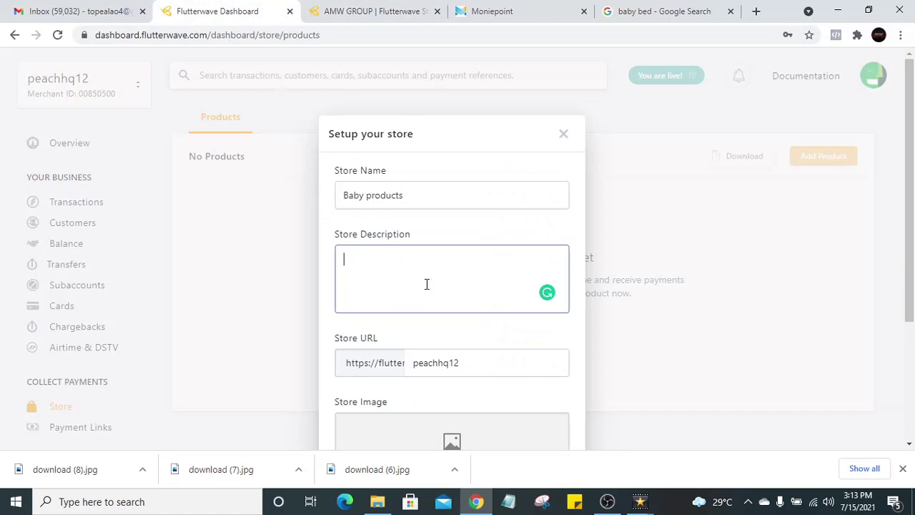
pyautogui.write('things baby')
pyautogui.scroll(-2, 493, 361)
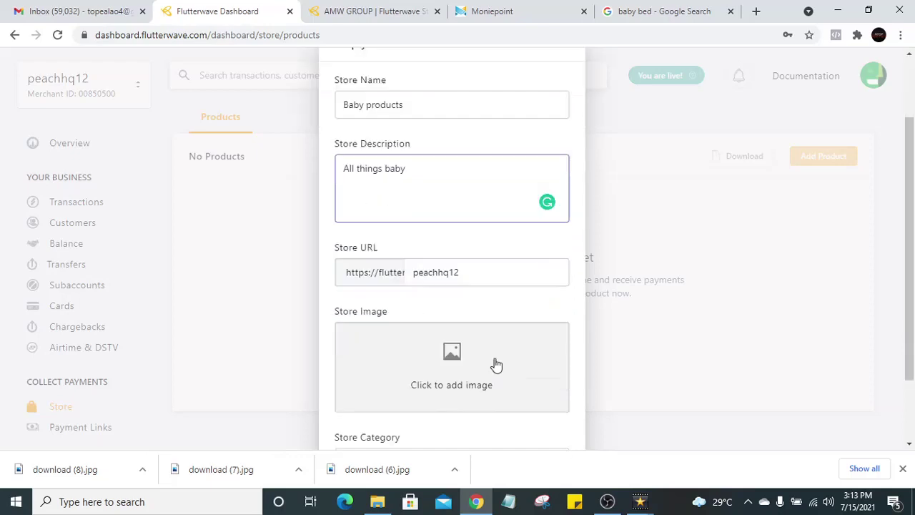
# - Replace the store URL slug with 'Babyworld'
pyautogui.click(479, 224)
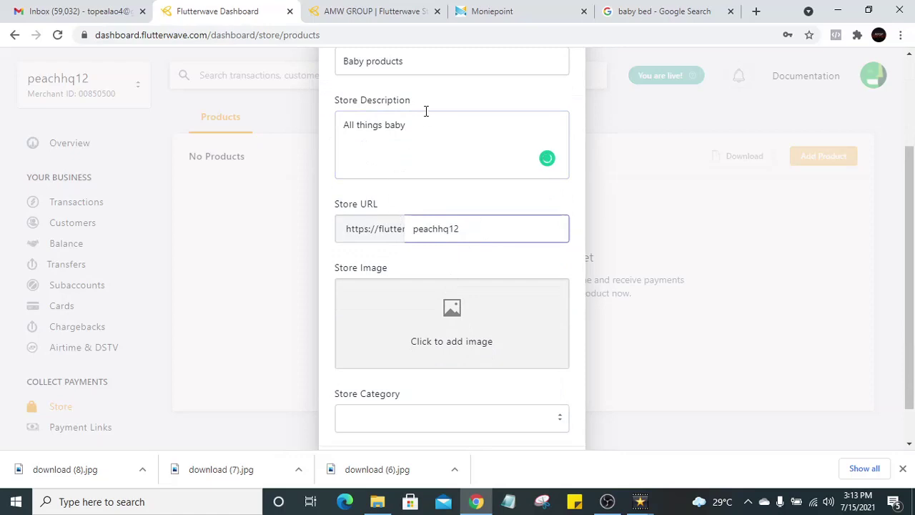
pyautogui.click(405, 4)
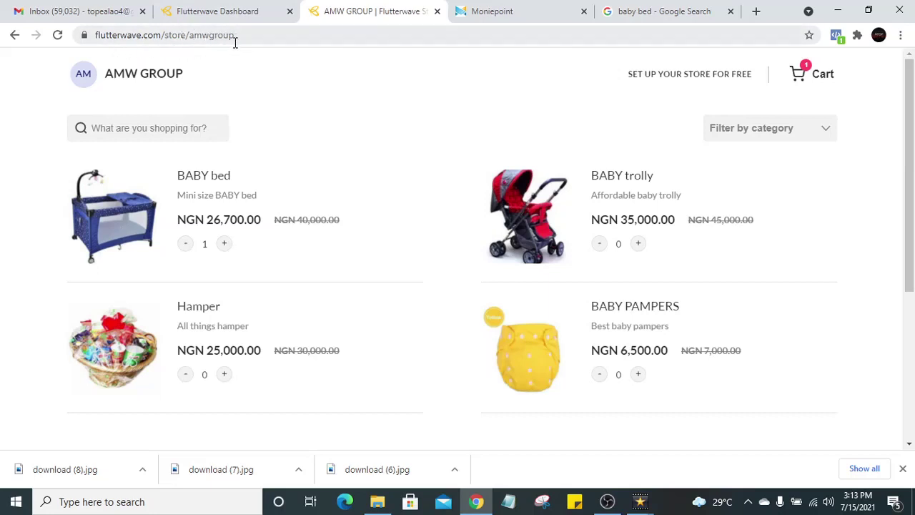
pyautogui.click(243, 10)
pyautogui.scroll(2, 414, 110)
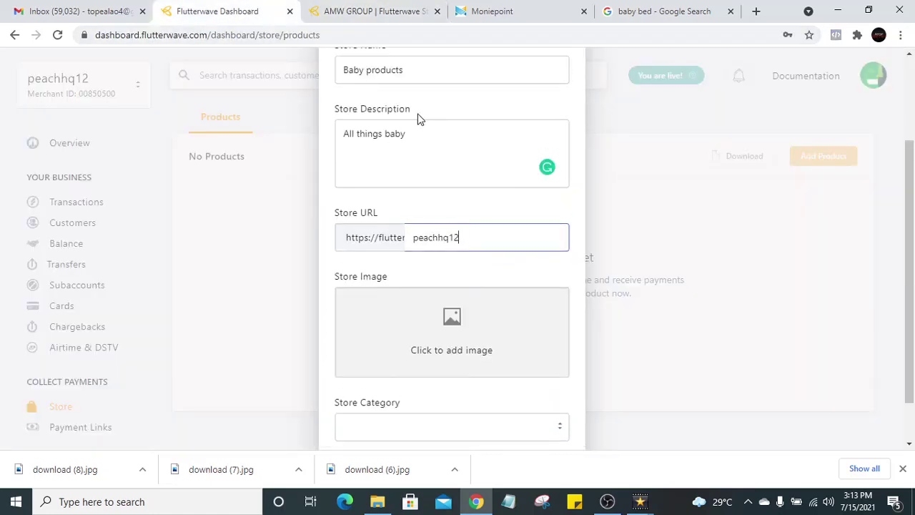
pyautogui.scroll(-1, 418, 118)
pyautogui.scroll(-2, 415, 123)
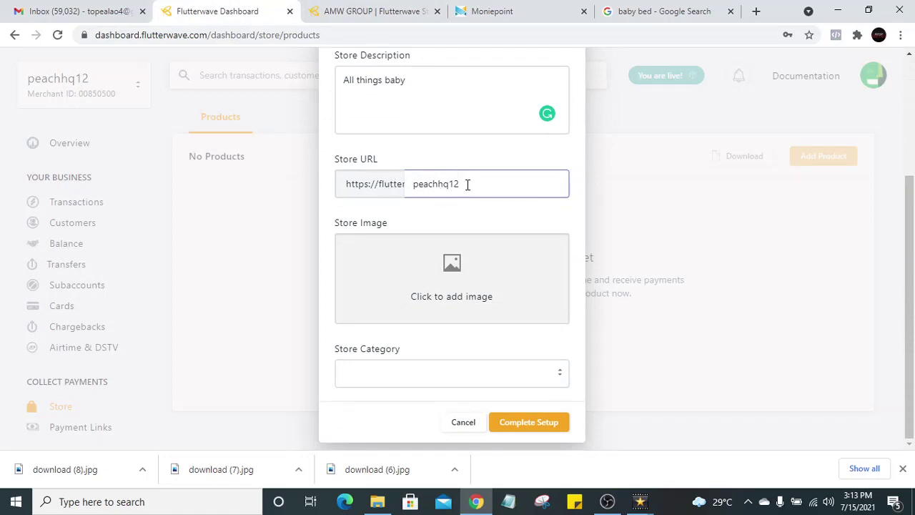
pyautogui.moveTo(468, 184); pyautogui.dragTo(415, 183)
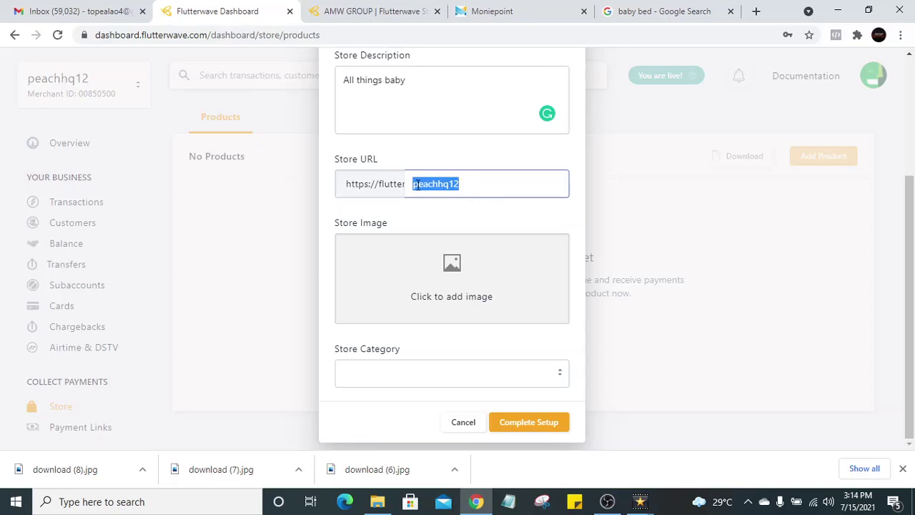
pyautogui.write('Bab')
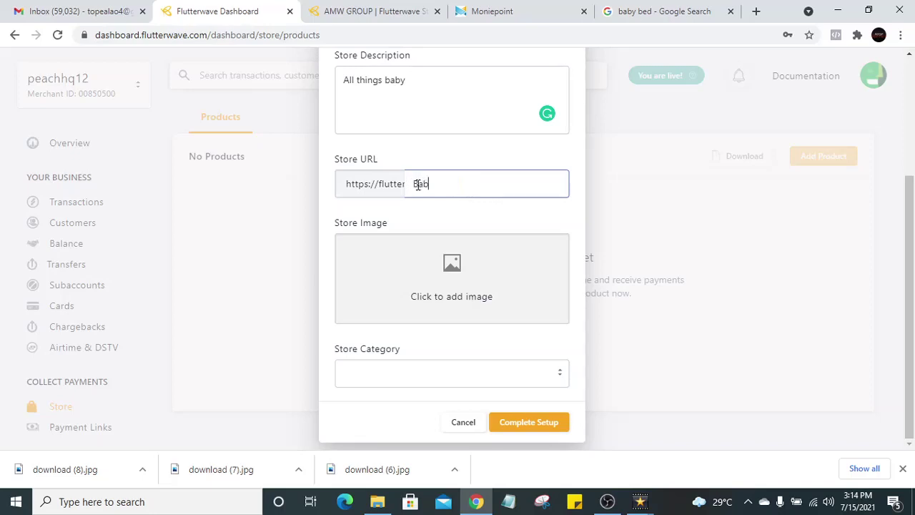
pyautogui.write('yworld')
# - Change the store name from 'Baby products' to 'Babyworld'
pyautogui.scroll(3, 417, 184)
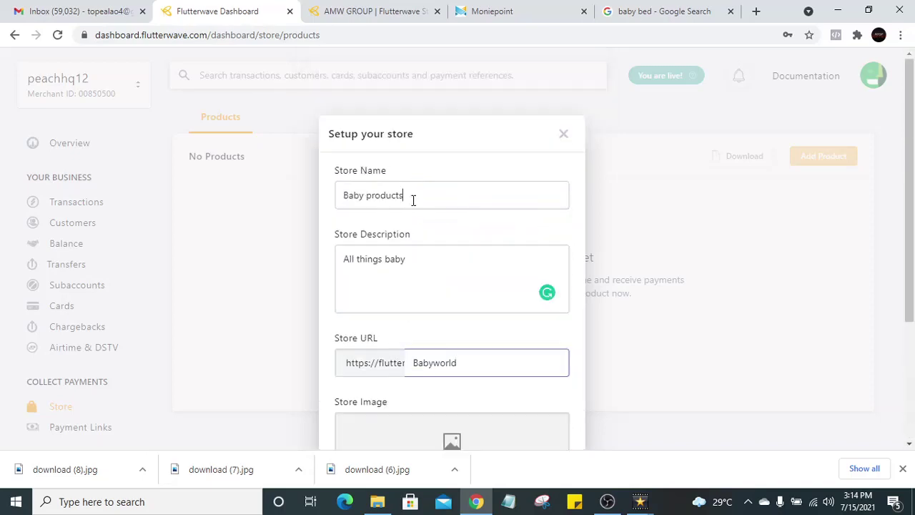
pyautogui.moveTo(412, 198); pyautogui.dragTo(365, 195)
pyautogui.press('BackSpace')
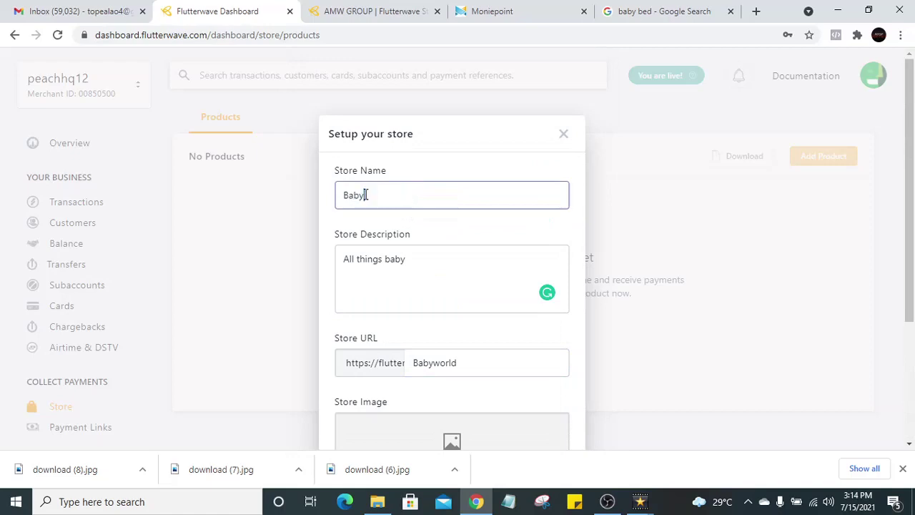
pyautogui.write('world')
pyautogui.scroll(-3, 429, 273)
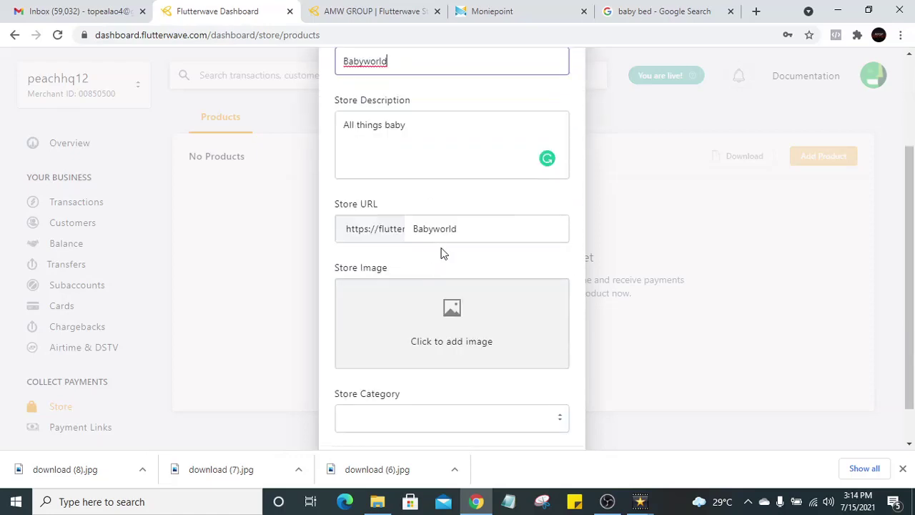
pyautogui.scroll(-1, 441, 251)
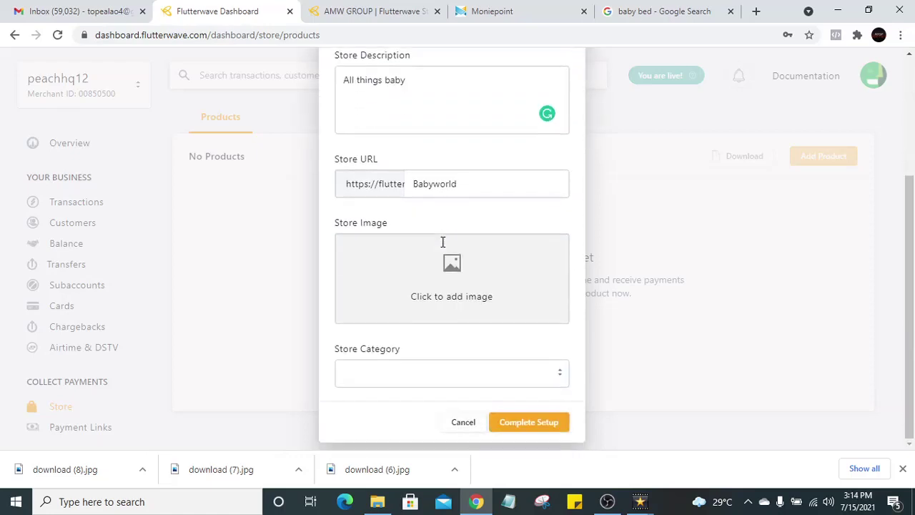
# - Upload the red stroller photo download (7) from the device as the store image
pyautogui.click(448, 284)
pyautogui.click(486, 243)
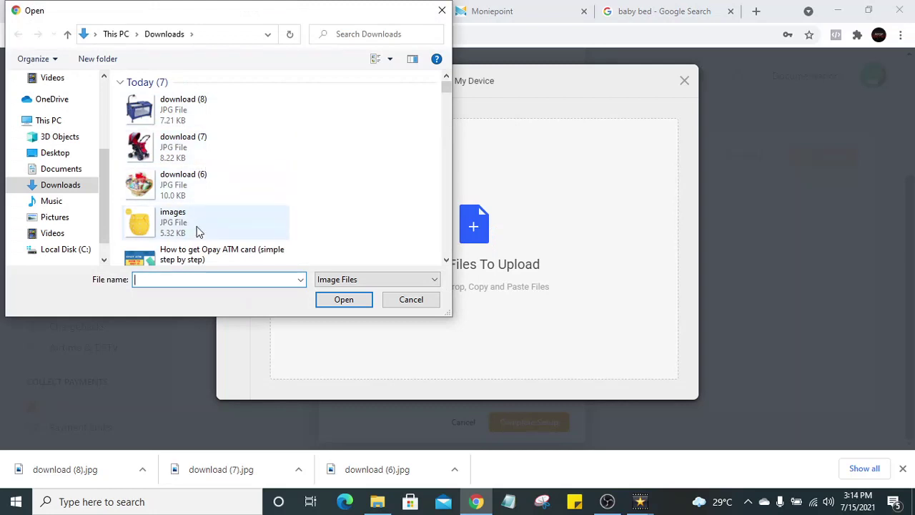
pyautogui.click(198, 150)
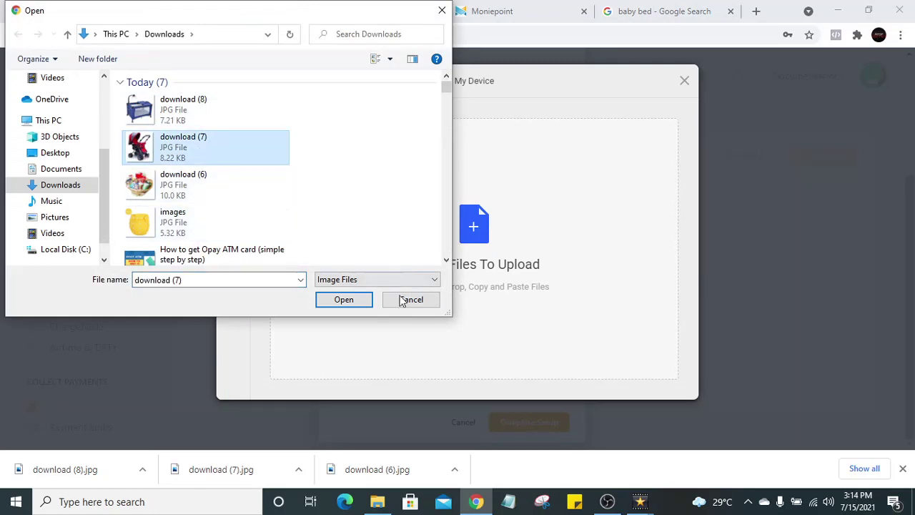
pyautogui.click(359, 301)
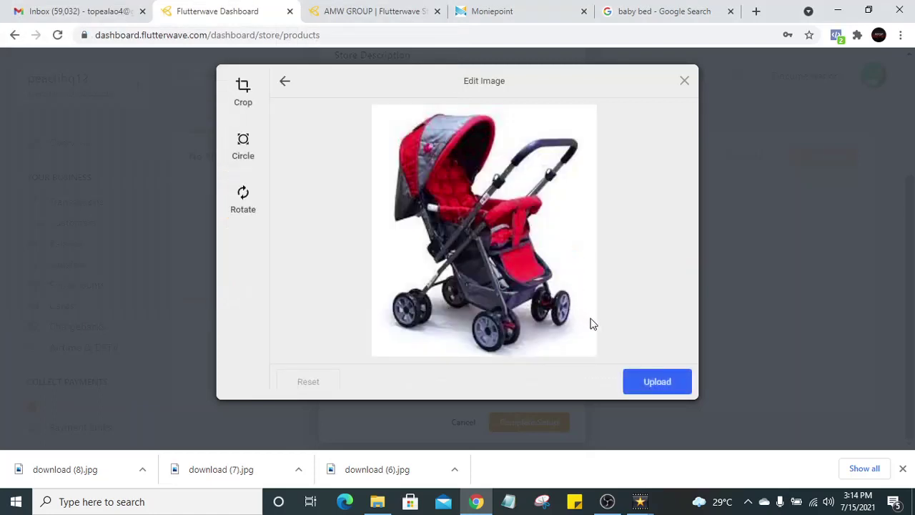
pyautogui.click(635, 378)
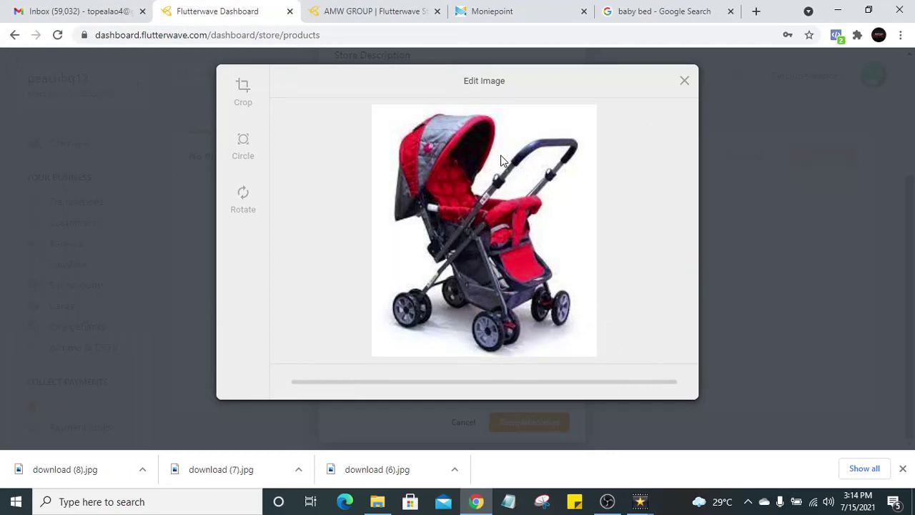
pyautogui.scroll(-2, 465, 264)
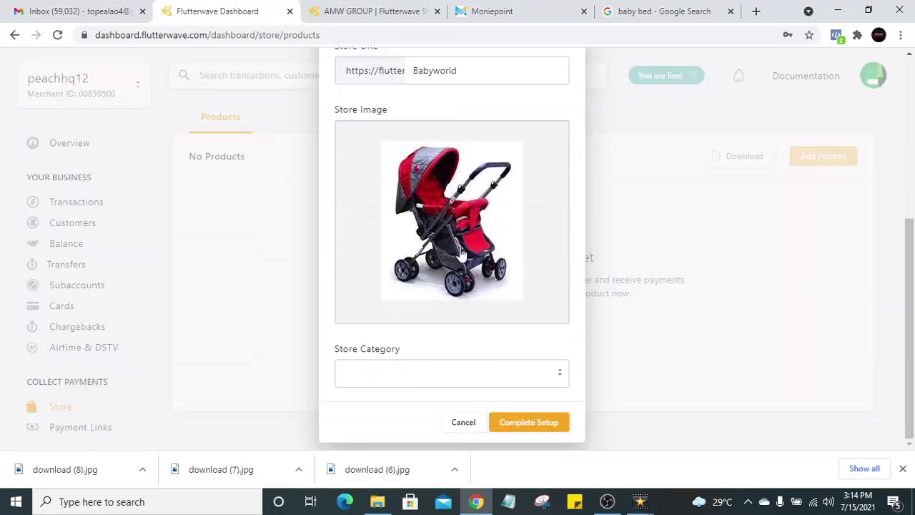
# - Choose Baby Products as the store category and attempt to complete setup
pyautogui.click(435, 370)
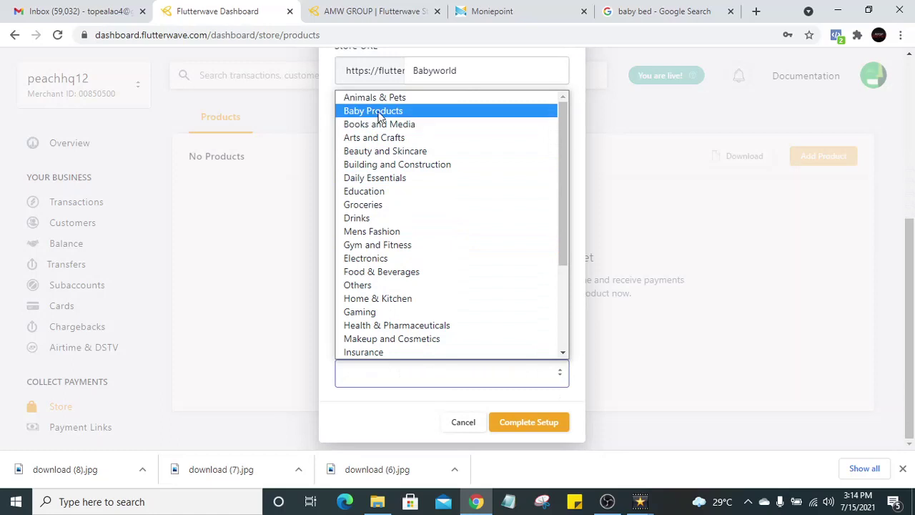
pyautogui.click(380, 117)
pyautogui.click(519, 424)
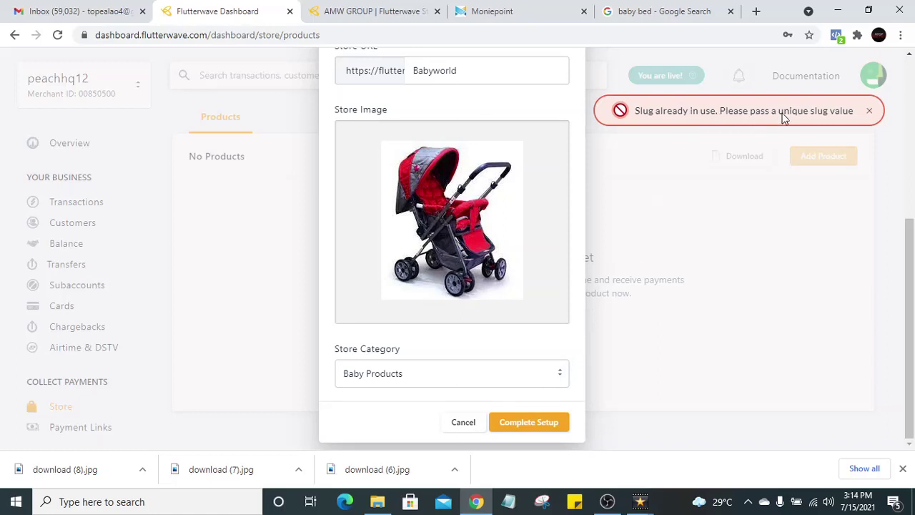
# - After the slug-in-use error, change the store URL to 'PHBabyworld'
pyautogui.scroll(2, 505, 261)
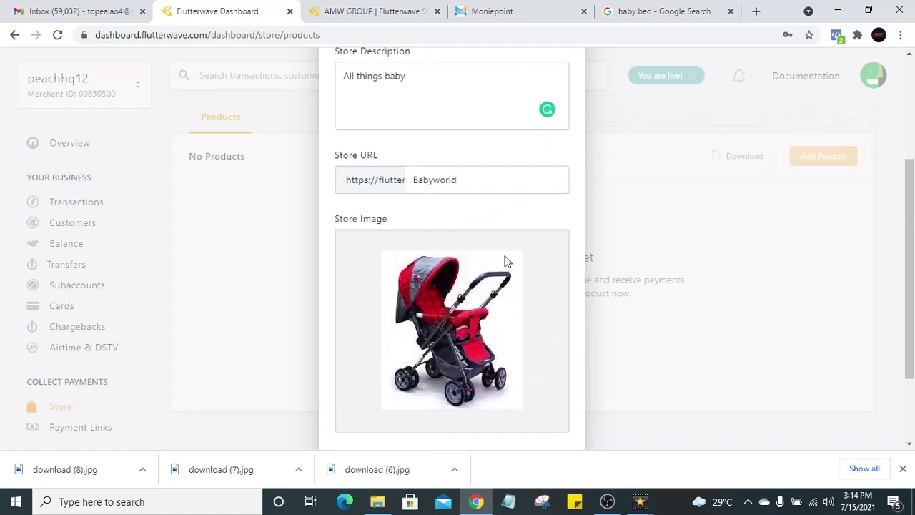
pyautogui.scroll(3, 505, 262)
pyautogui.click(480, 338)
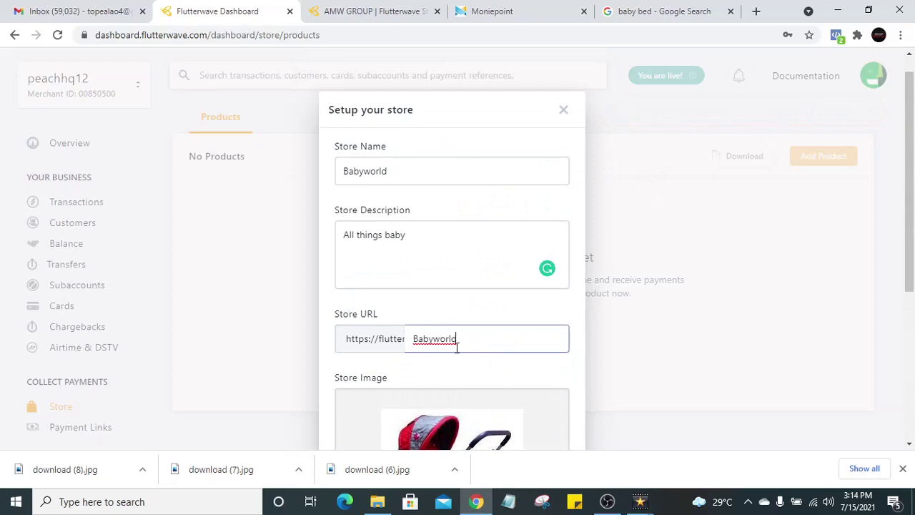
pyautogui.moveTo(455, 339); pyautogui.dragTo(413, 336)
pyautogui.click(461, 338)
pyautogui.click(413, 339)
pyautogui.write('PH')
pyautogui.scroll(-4, 436, 336)
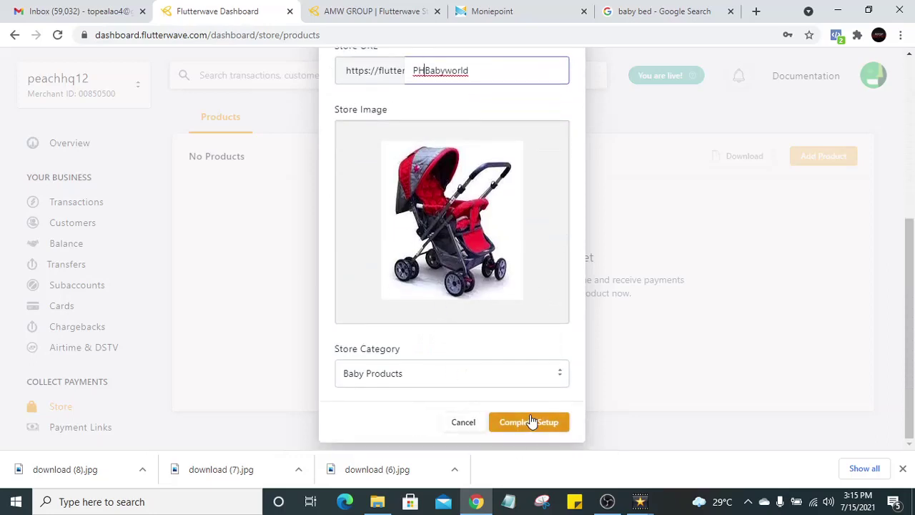
# - Complete the store setup with the PHBabyworld URL and start a product named 'Baby bed'
pyautogui.click(531, 422)
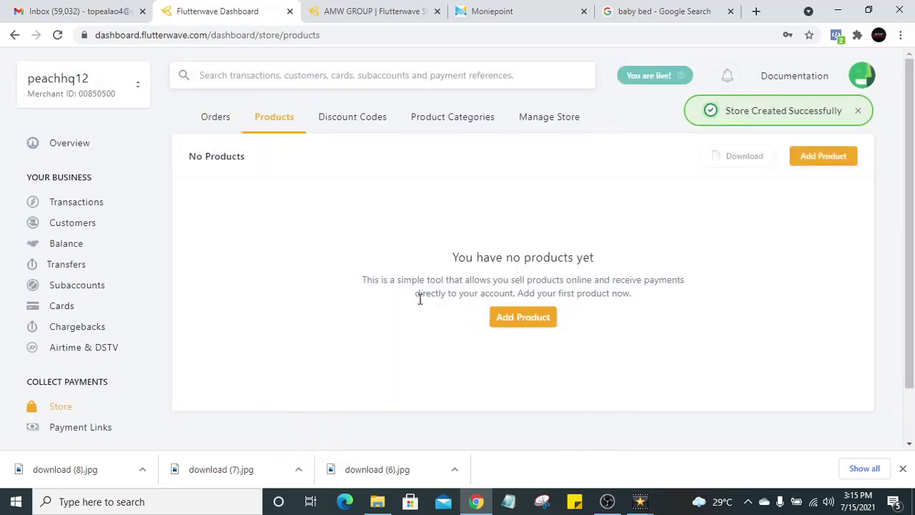
pyautogui.click(519, 320)
pyautogui.click(372, 7)
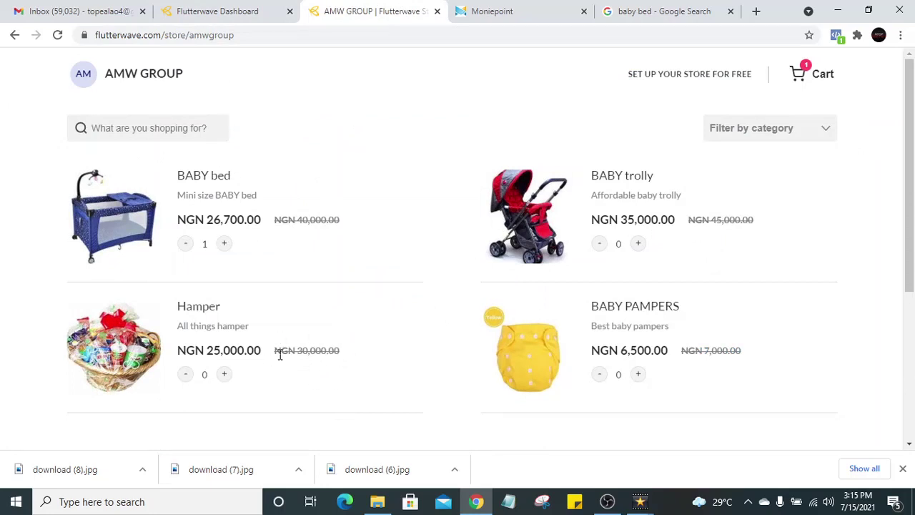
pyautogui.click(220, 5)
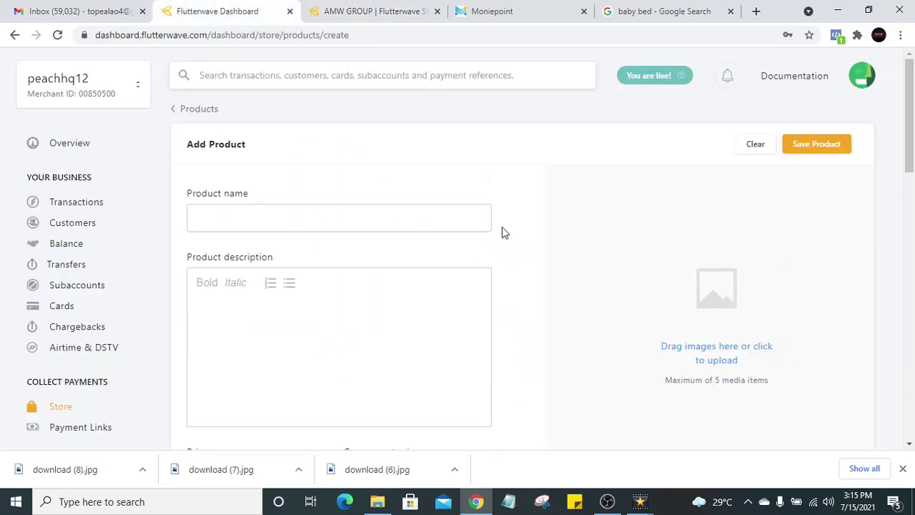
pyautogui.click(237, 220)
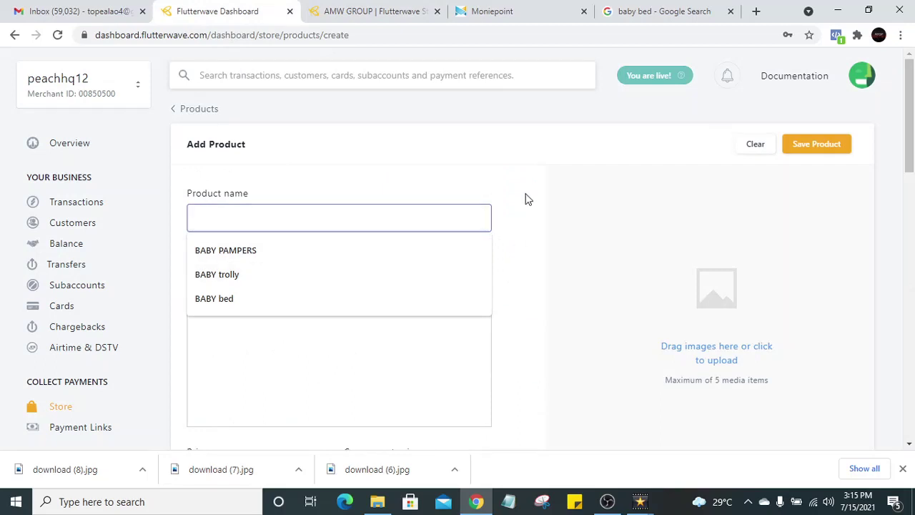
pyautogui.click(349, 10)
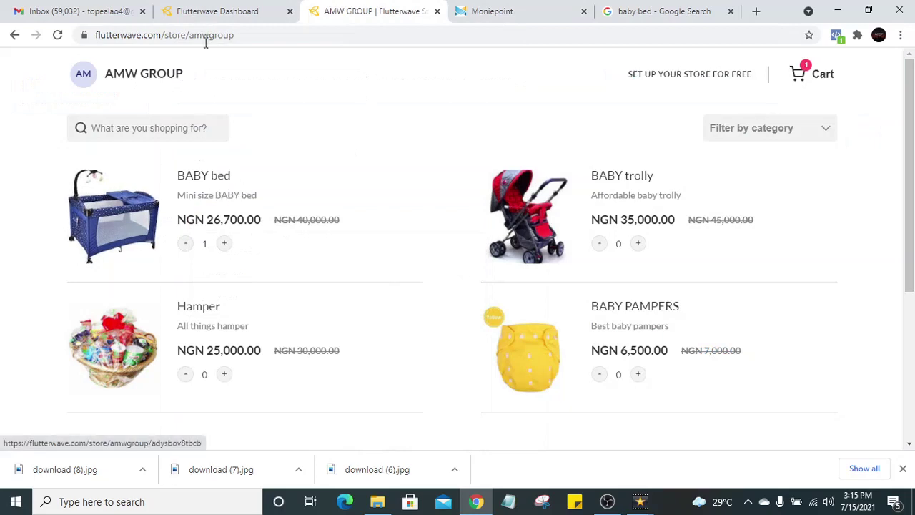
pyautogui.click(218, 10)
pyautogui.click(265, 213)
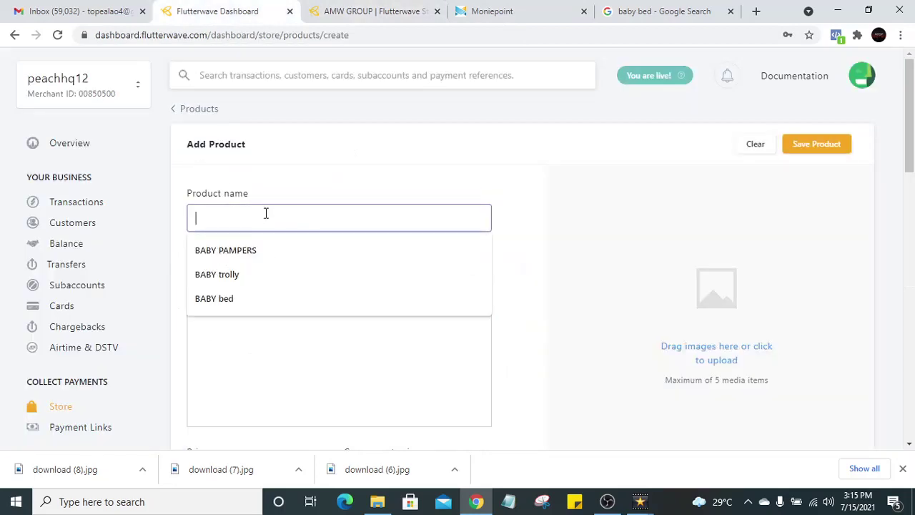
pyautogui.write('Baby ')
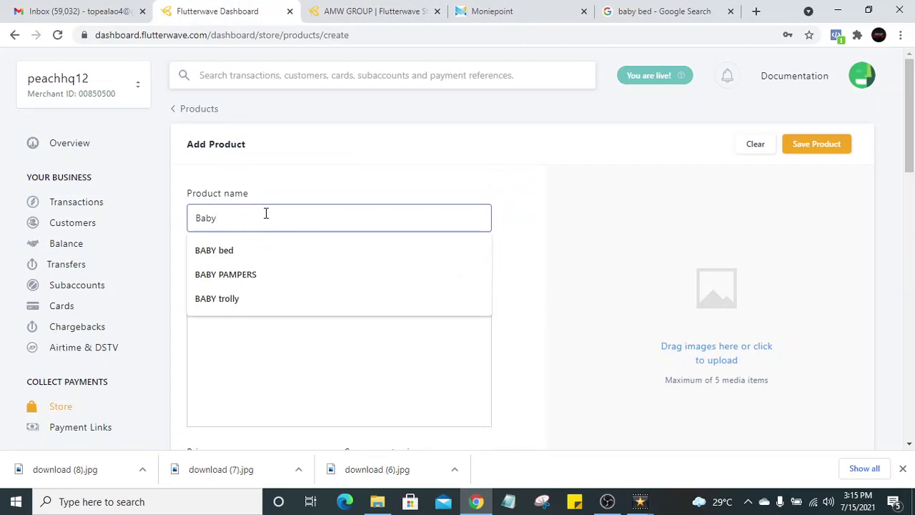
pyautogui.write('bed')
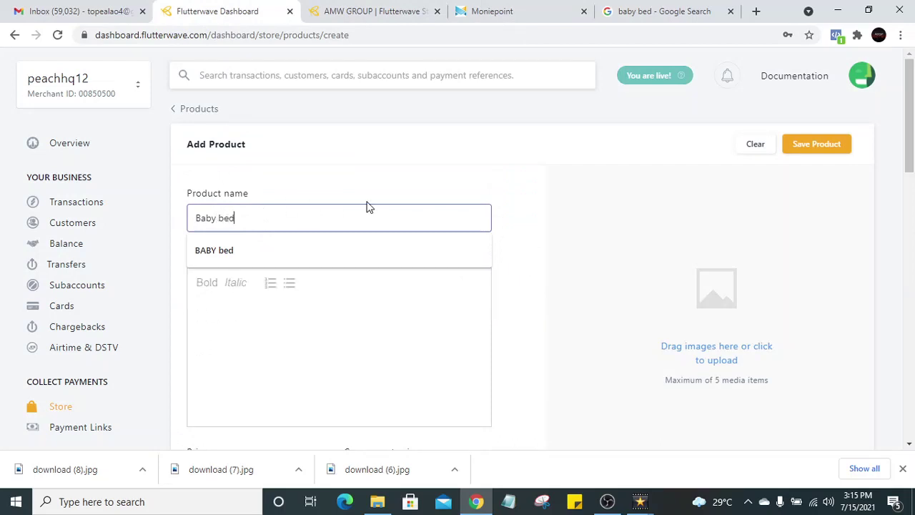
pyautogui.press('Tab')
# - Enter 'Comfortable mini size baby bed' as the product description
pyautogui.click(306, 312)
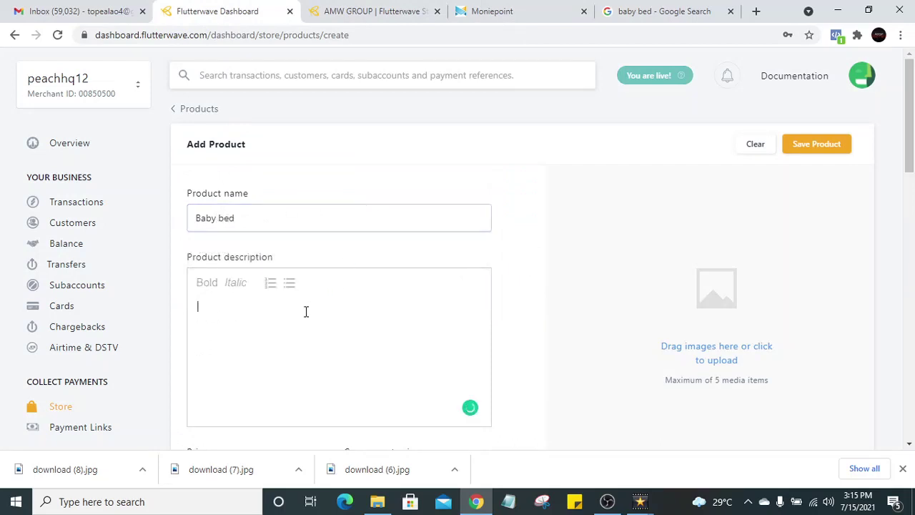
pyautogui.click(392, 11)
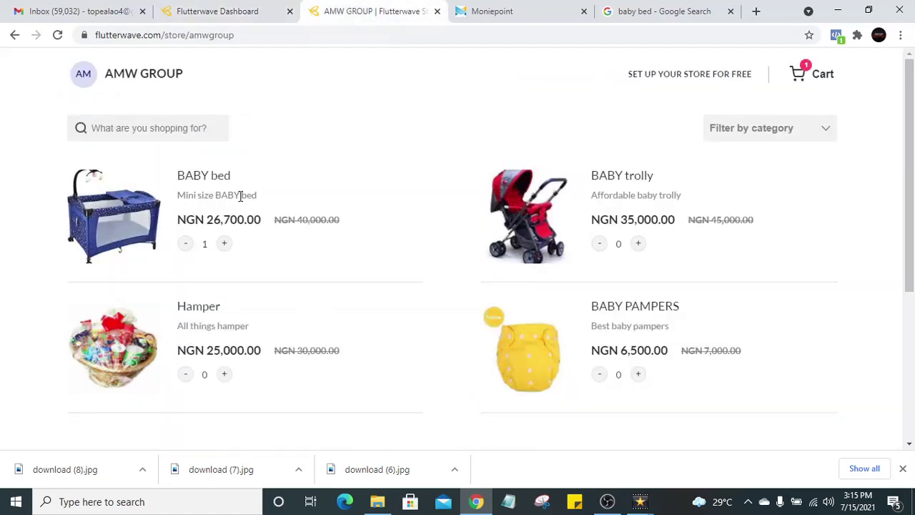
pyautogui.click(227, 13)
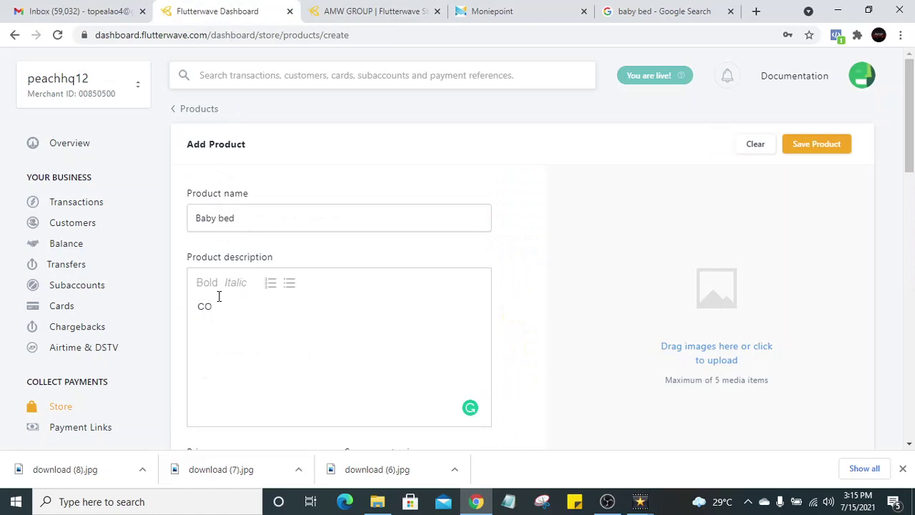
pyautogui.write('omfortable')
pyautogui.write('mini size baby bed')
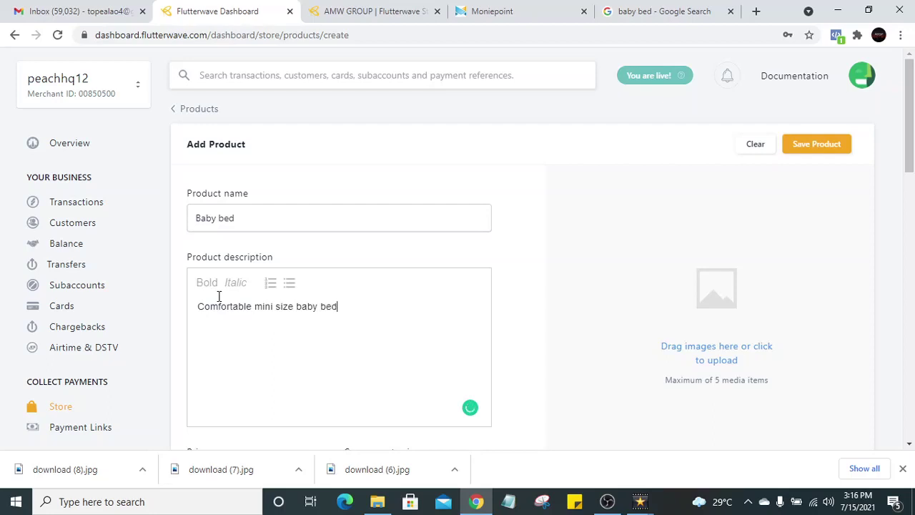
# - Set the Baby bed price to 18,000.00 and compare-at price to 26,000.00
pyautogui.scroll(-4, 265, 292)
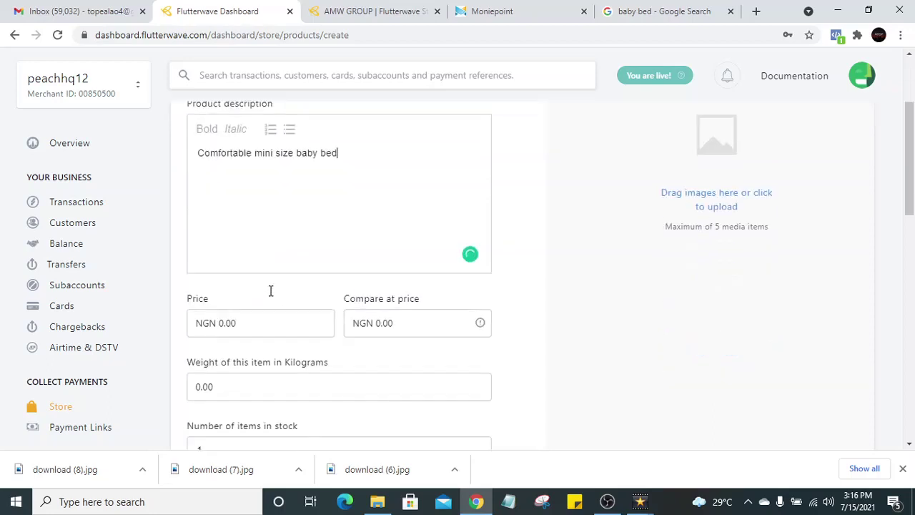
pyautogui.click(264, 210)
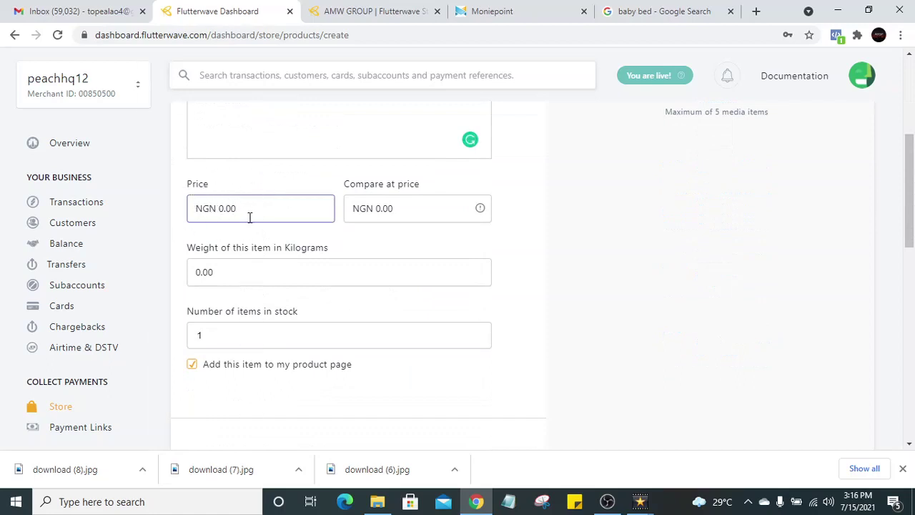
pyautogui.write('18,000.00')
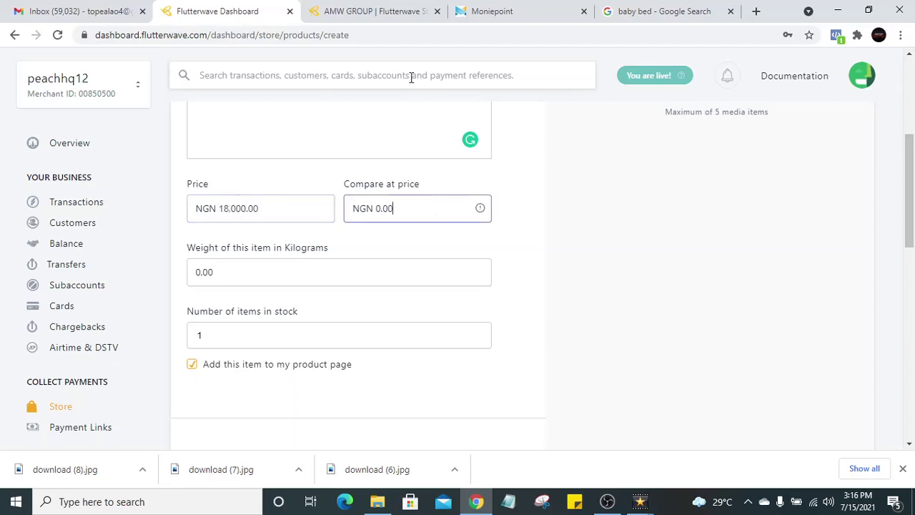
pyautogui.click(400, 11)
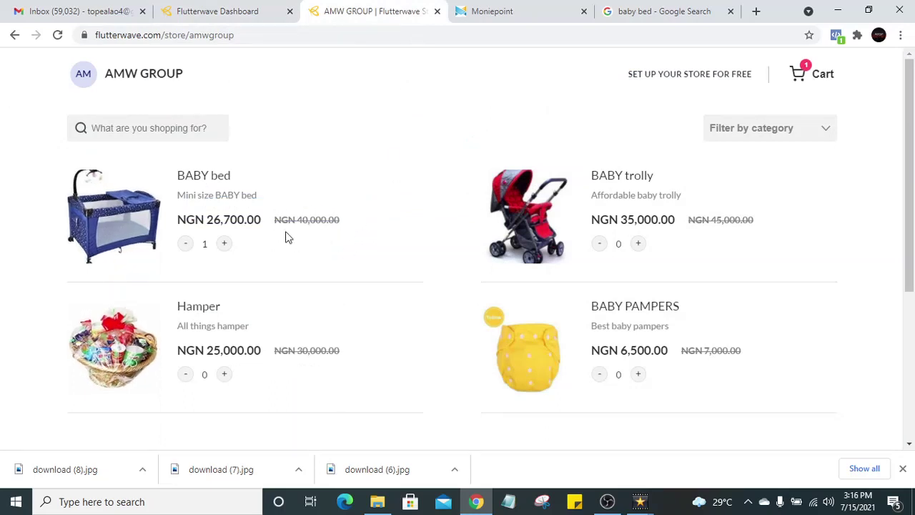
pyautogui.click(247, 9)
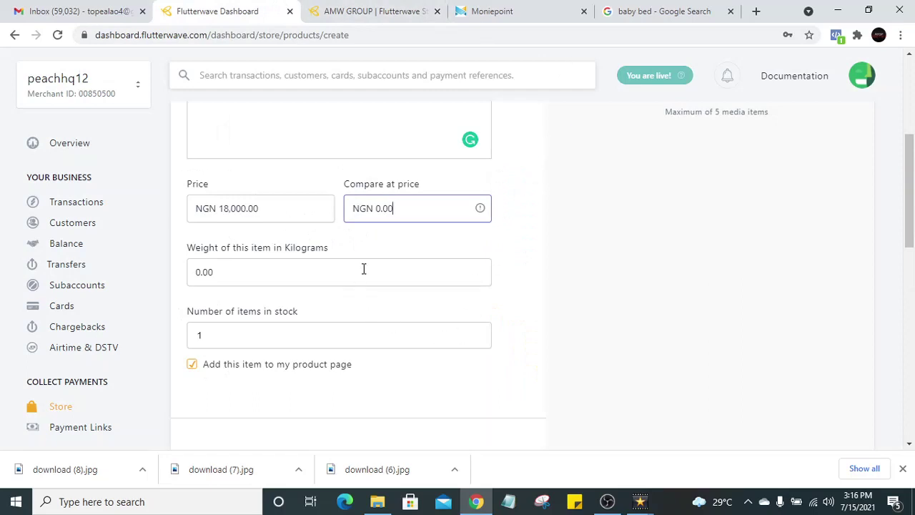
pyautogui.click(401, 208)
pyautogui.write('26,000.0')
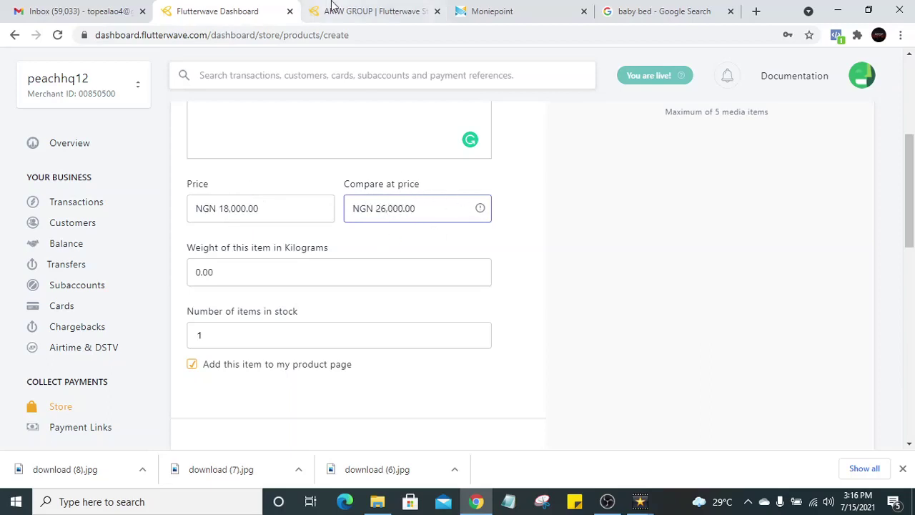
pyautogui.click(365, 11)
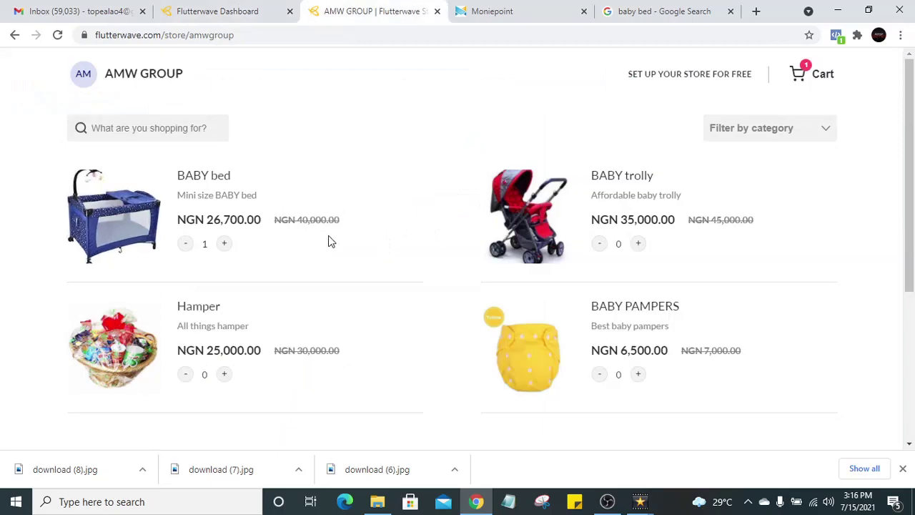
pyautogui.click(275, 10)
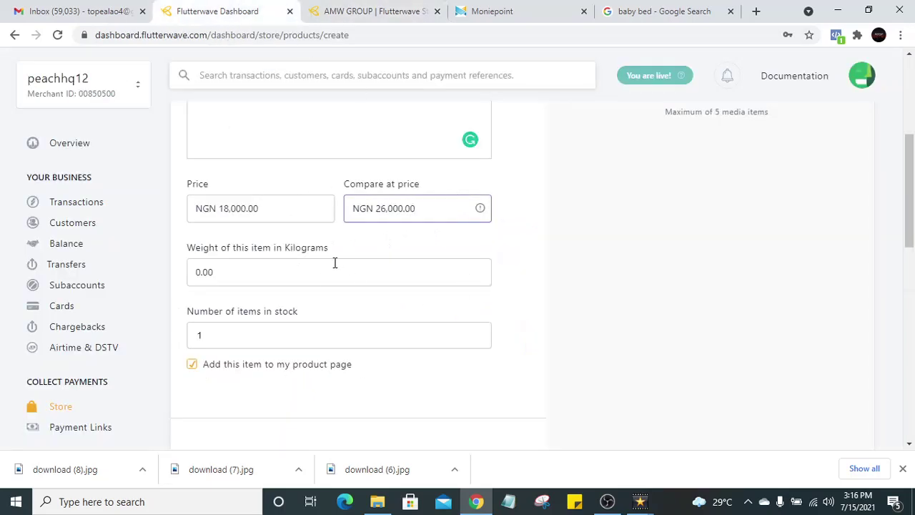
# - Set the item weight to 1.50 kg and the stock to 15 items
pyautogui.click(304, 279)
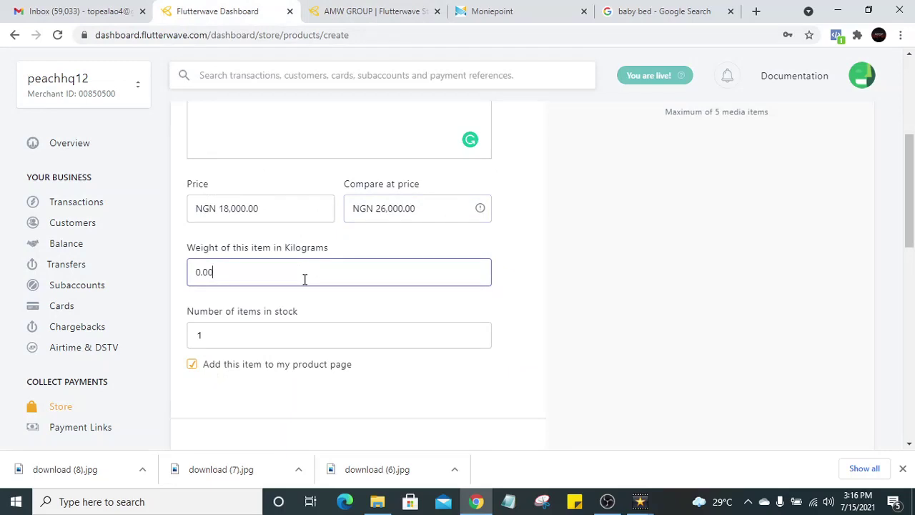
pyautogui.scroll(4, 333, 251)
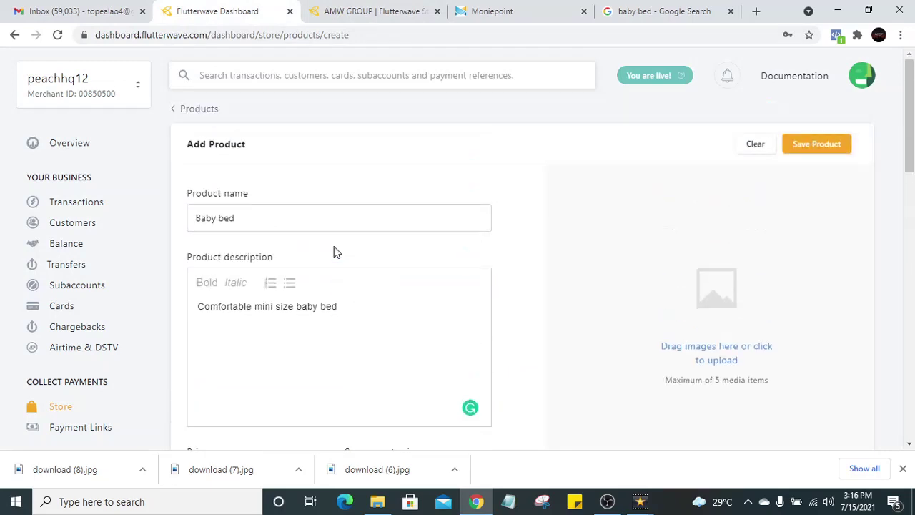
pyautogui.scroll(-5, 334, 248)
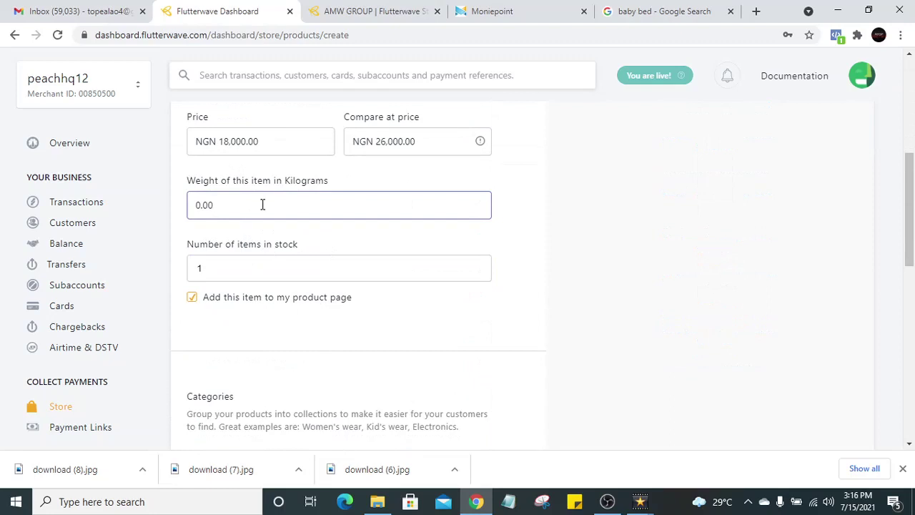
pyautogui.write('1.50')
pyautogui.scroll(-2, 327, 286)
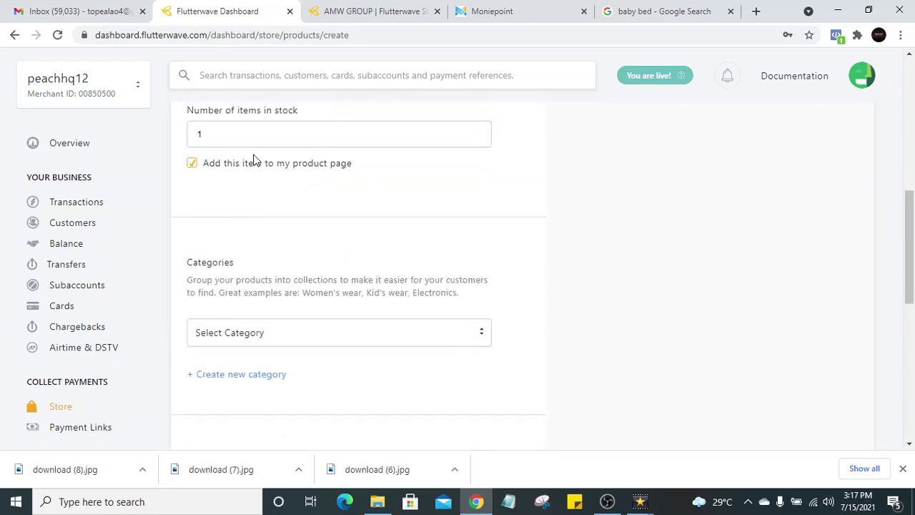
pyautogui.scroll(1, 252, 165)
pyautogui.click(248, 206)
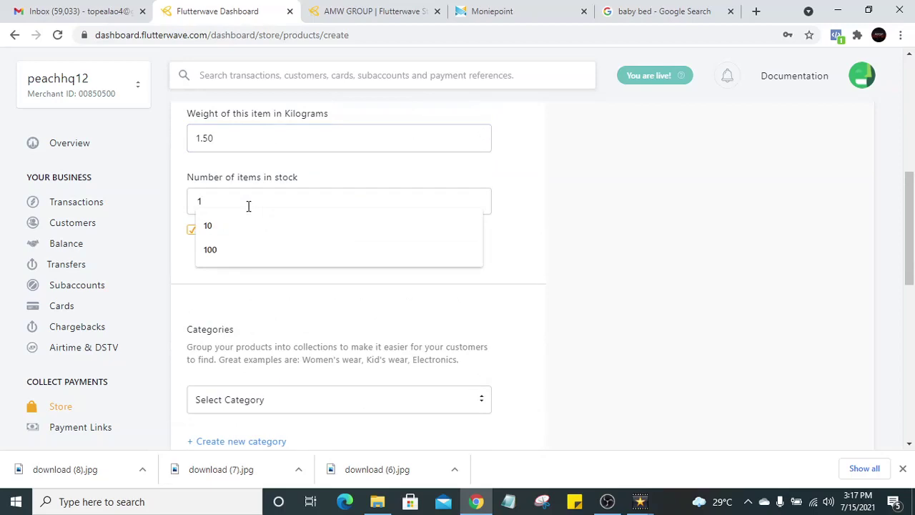
pyautogui.write('15')
pyautogui.scroll(-3, 320, 316)
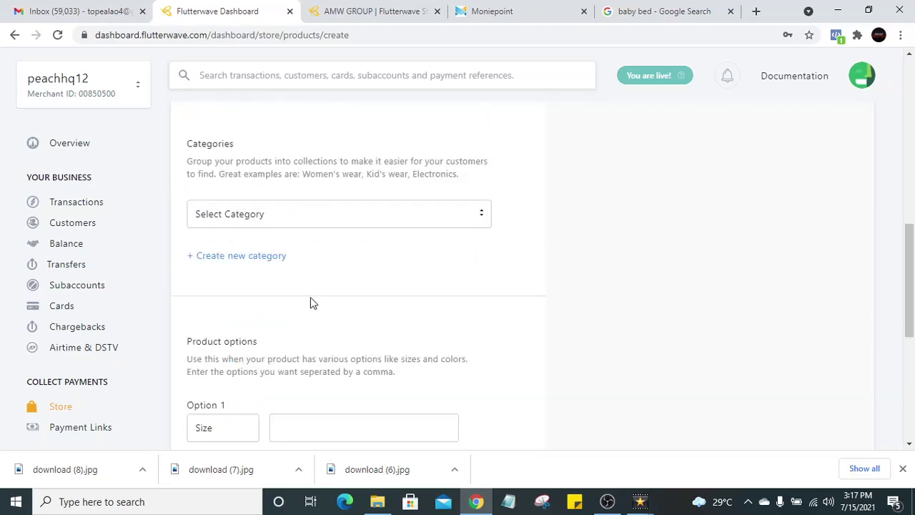
pyautogui.click(288, 203)
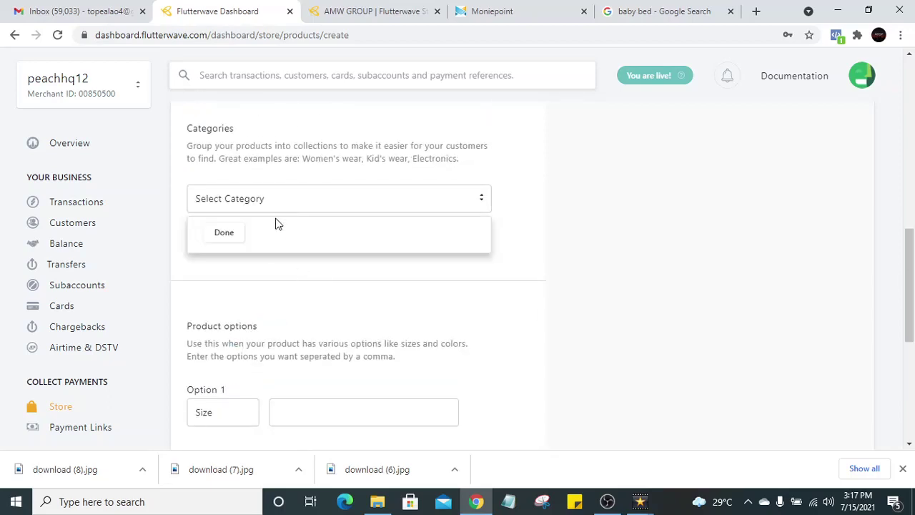
# - Create and save a new 'Baby products' category for the Baby bed product
pyautogui.click(282, 272)
pyautogui.click(256, 198)
pyautogui.click(259, 290)
pyautogui.click(245, 240)
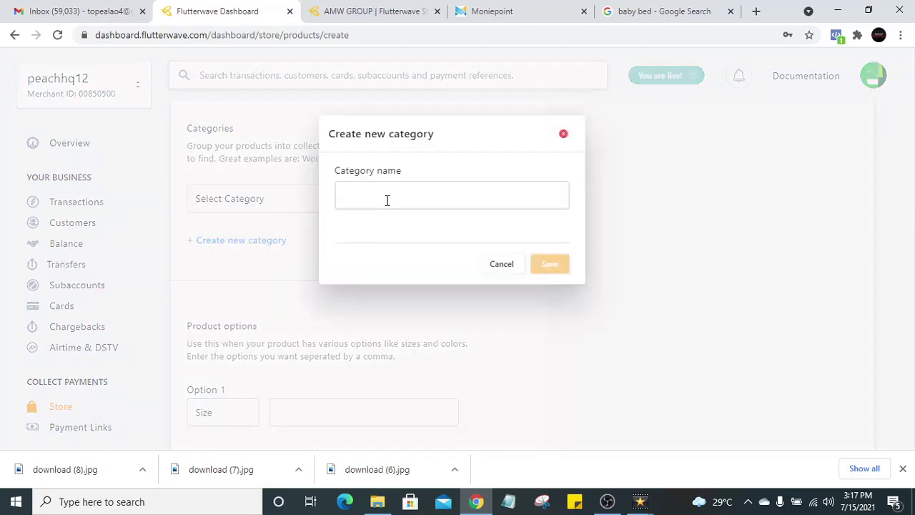
pyautogui.click(388, 196)
pyautogui.write('G')
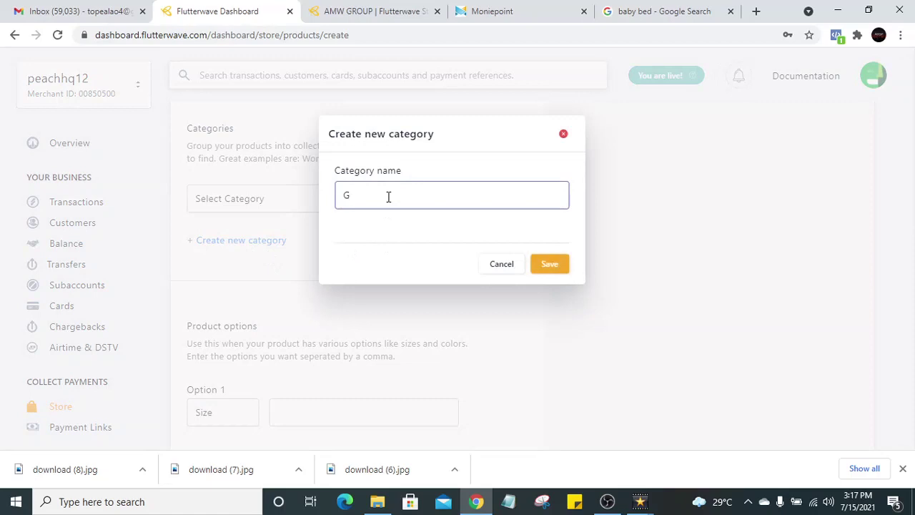
pyautogui.press('BackSpace')
pyautogui.write('Baby products')
pyautogui.click(544, 265)
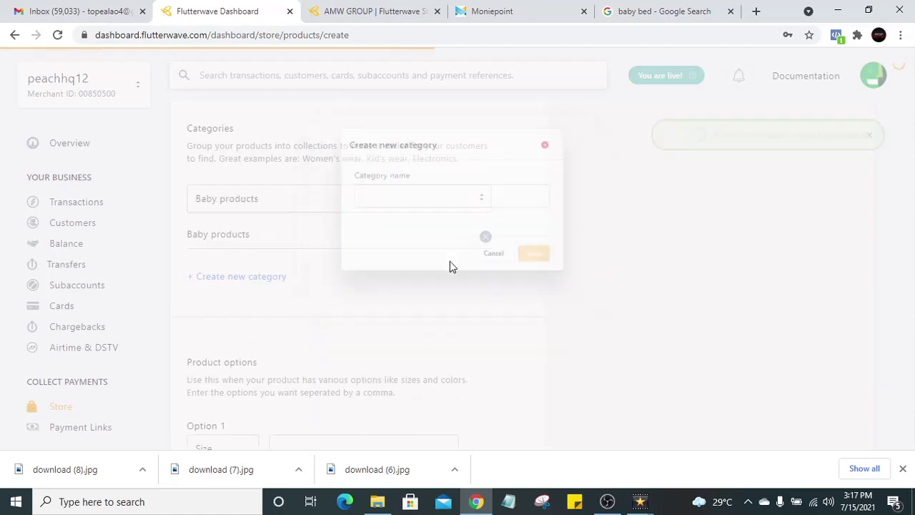
pyautogui.scroll(-2, 430, 313)
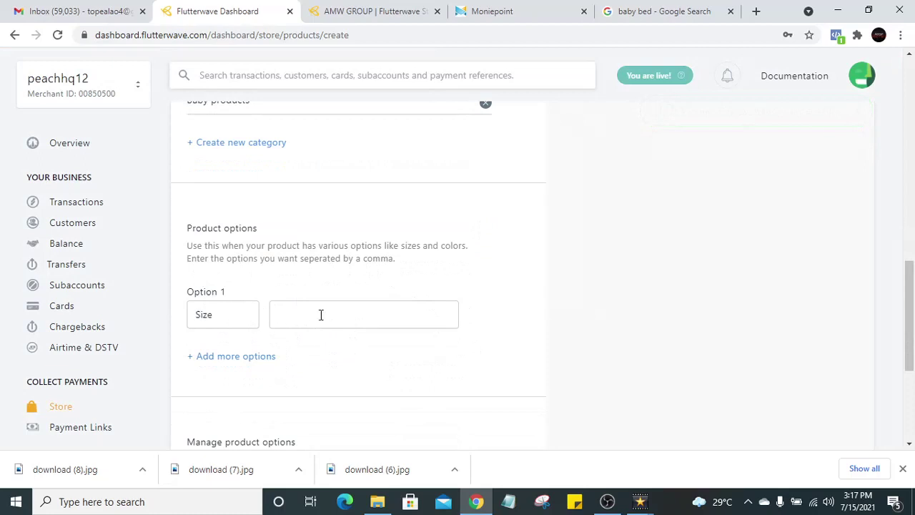
pyautogui.scroll(-3, 358, 300)
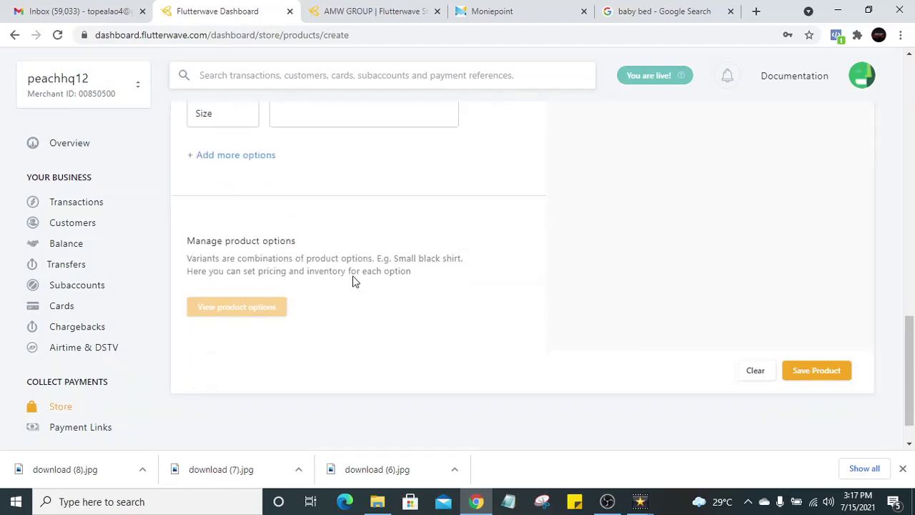
# - Upload the blue playpen picture download (8) from Downloads as the Baby bed image
pyautogui.scroll(8, 638, 203)
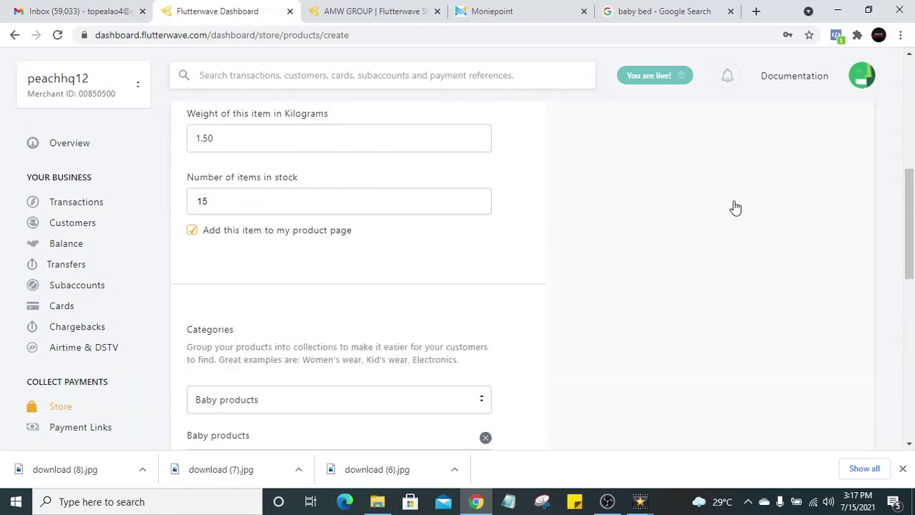
pyautogui.scroll(5, 732, 204)
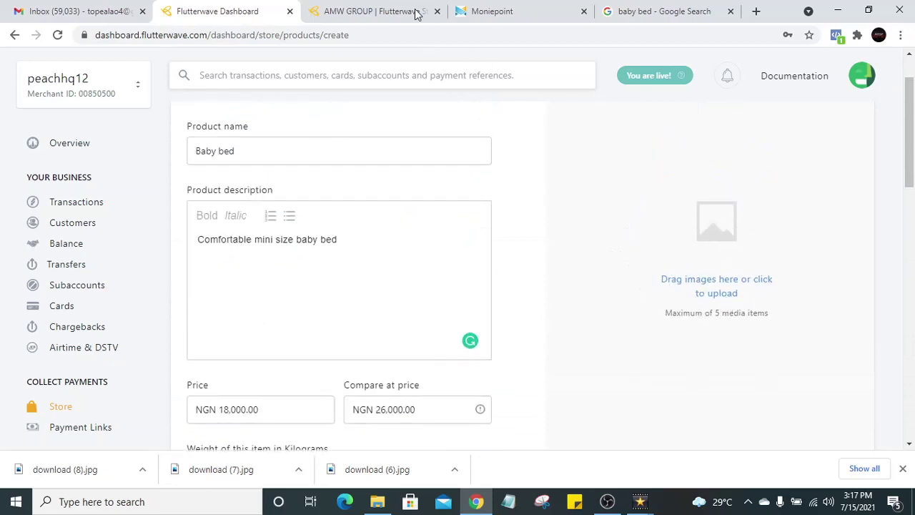
pyautogui.click(371, 11)
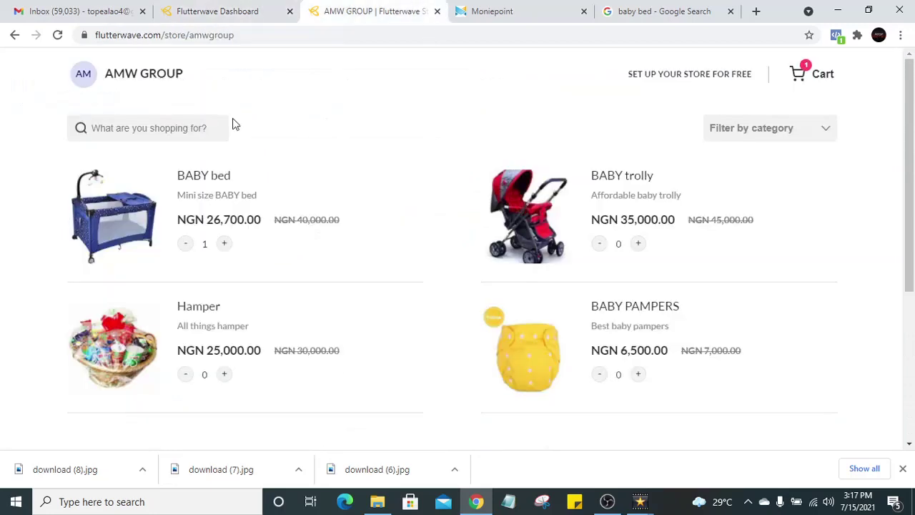
pyautogui.click(250, 10)
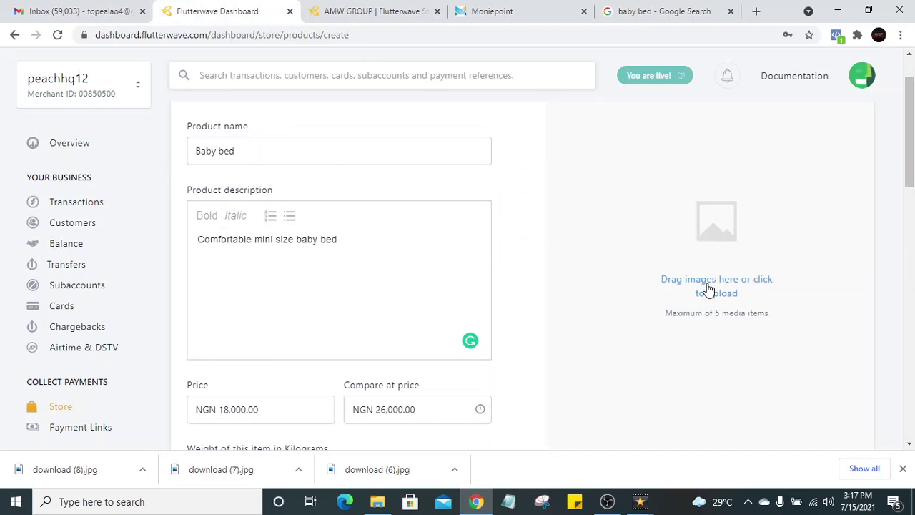
pyautogui.click(658, 283)
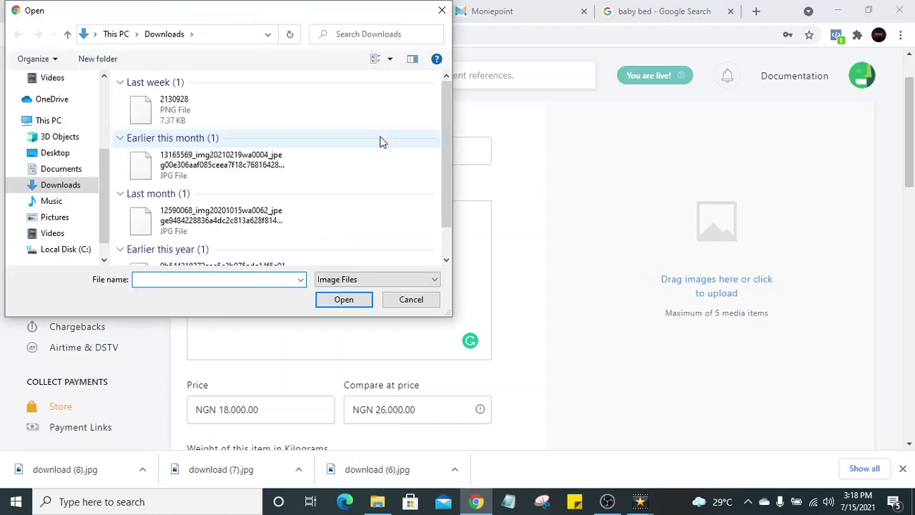
pyautogui.click(207, 119)
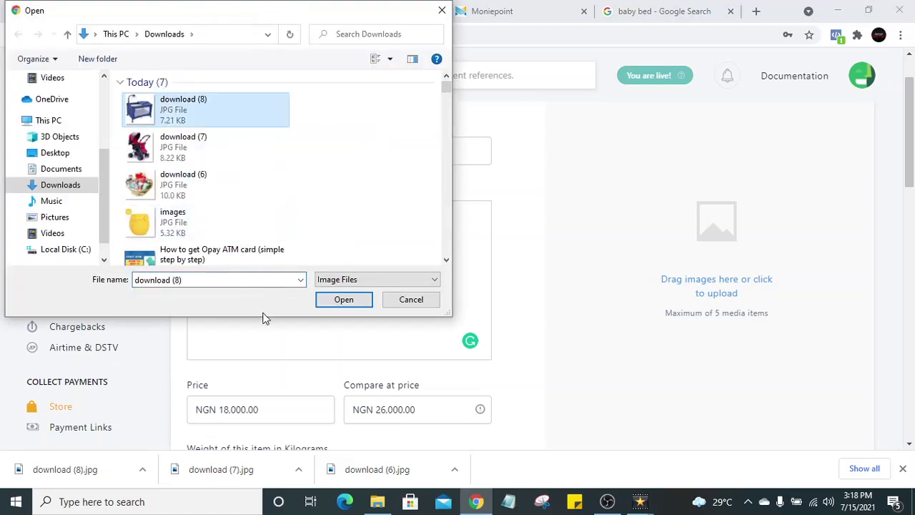
pyautogui.click(343, 300)
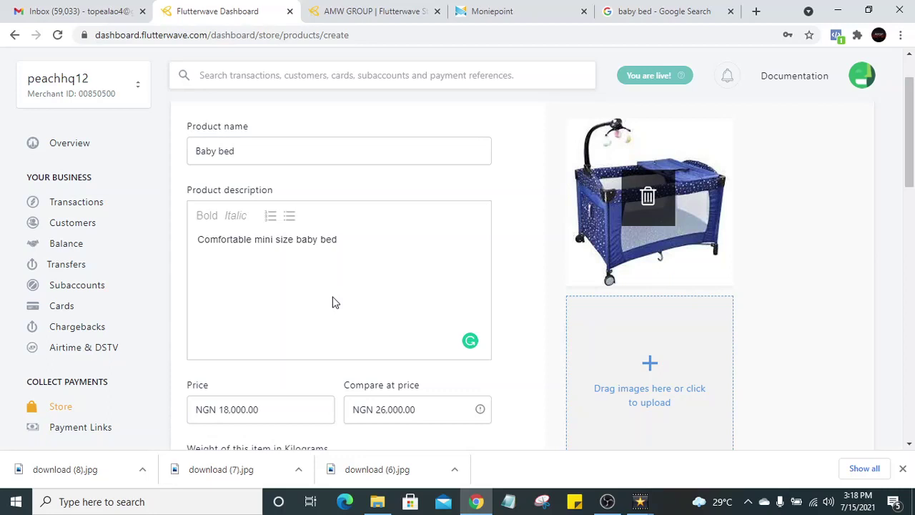
pyautogui.scroll(-2, 782, 327)
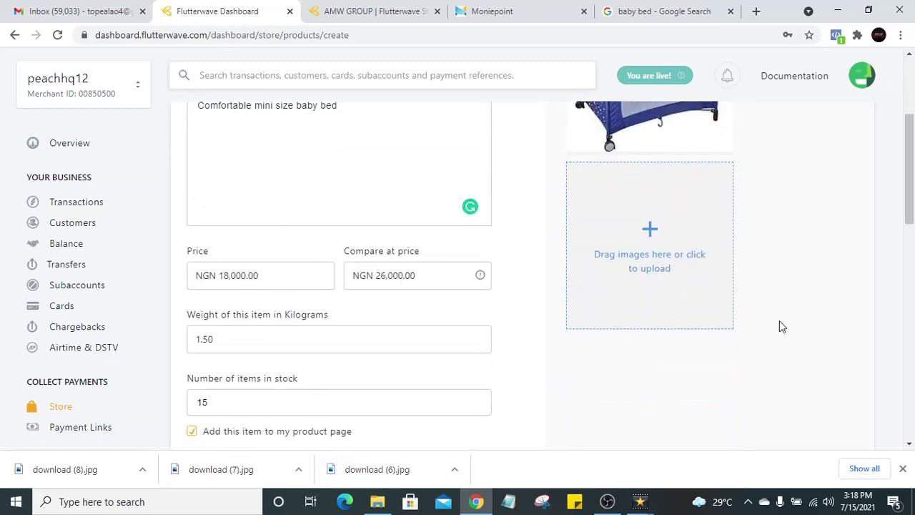
pyautogui.click(665, 12)
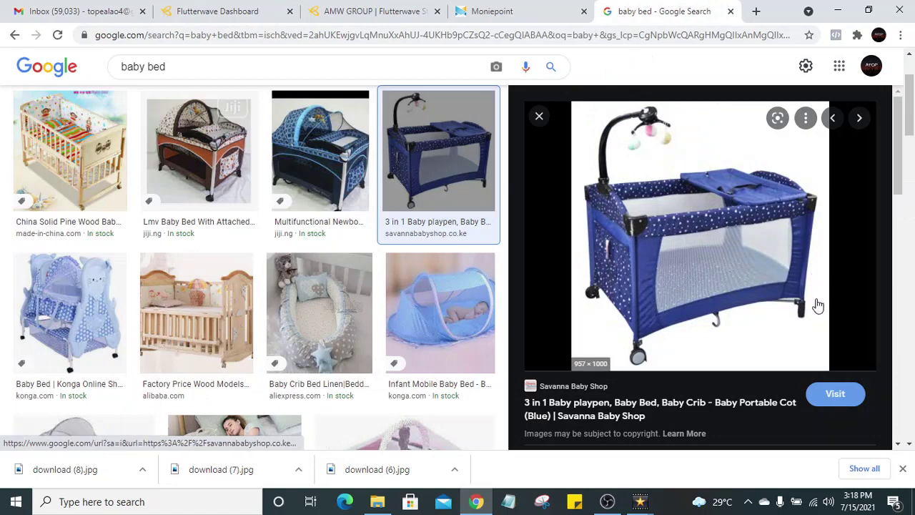
# - Preview the Amazon baby travel bed result and briefly open its source page
pyautogui.scroll(-5, 815, 301)
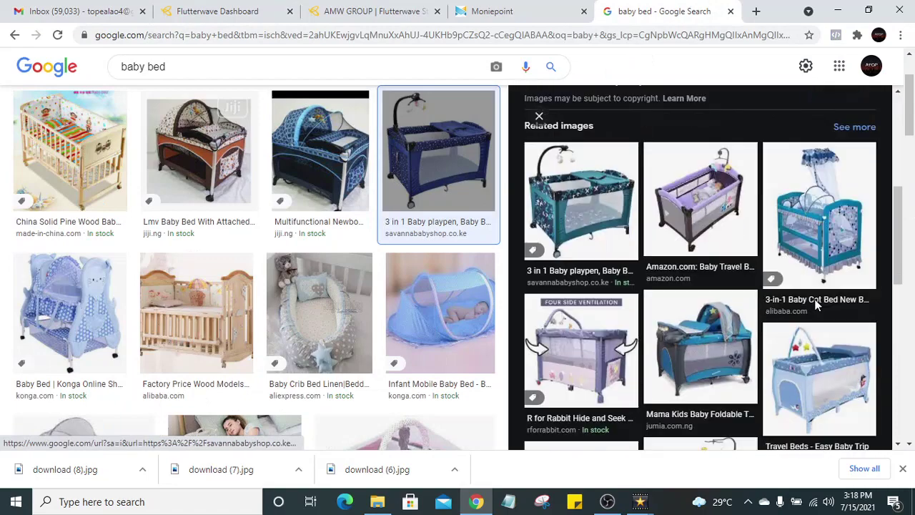
pyautogui.click(675, 240)
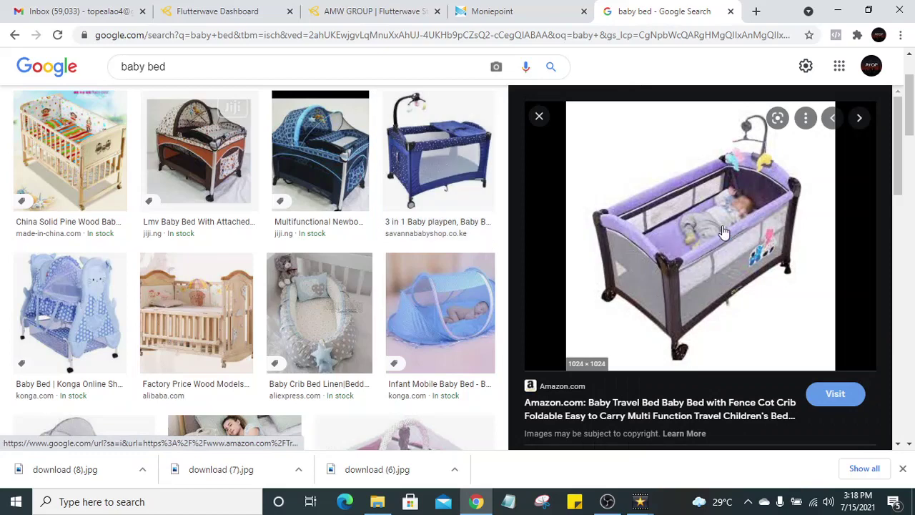
pyautogui.rightClick(723, 229)
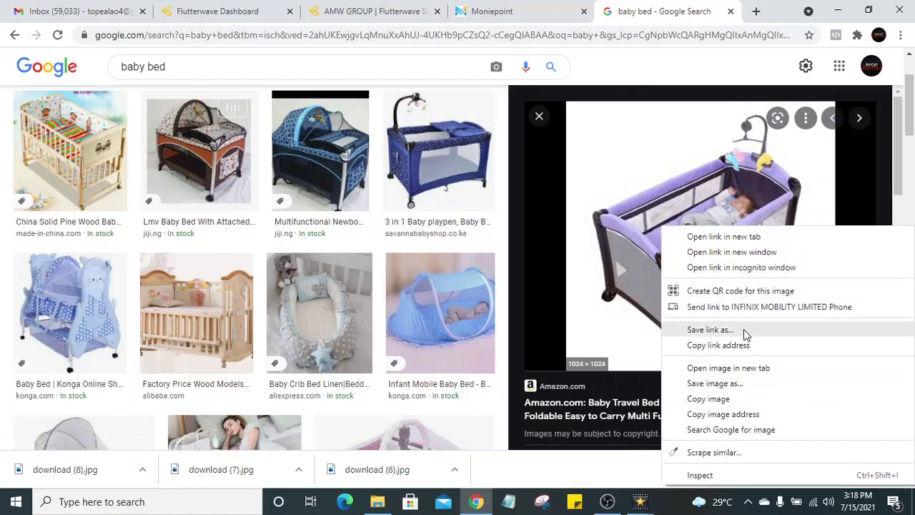
pyautogui.click(724, 237)
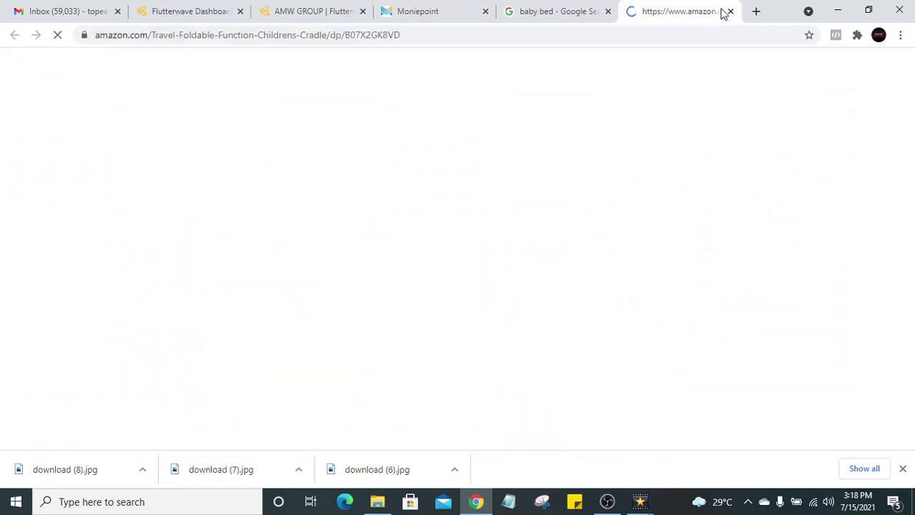
pyautogui.hotkey('ctrl', 'w')
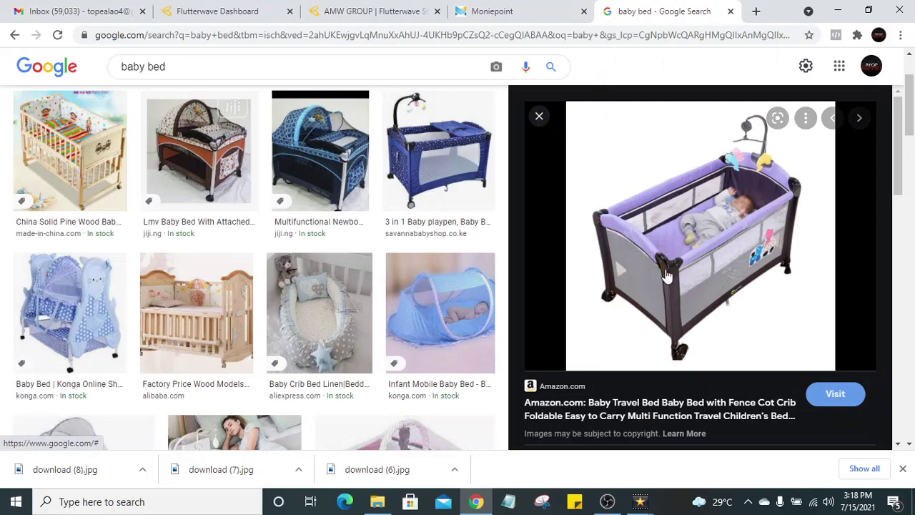
pyautogui.press('Escape')
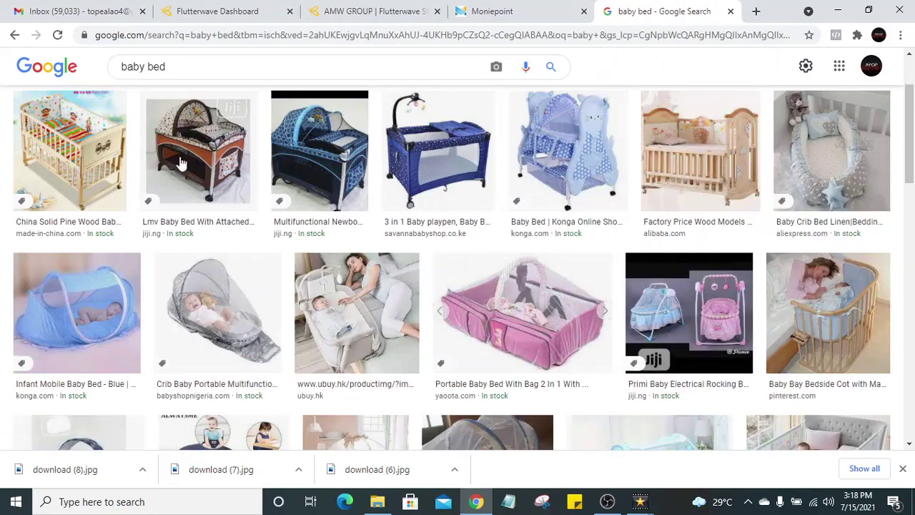
# - Save the Baby Trend Portable Playard - Twinkle Blue image into Downloads as a JPEG
pyautogui.click(643, 234)
pyautogui.scroll(-5, 786, 334)
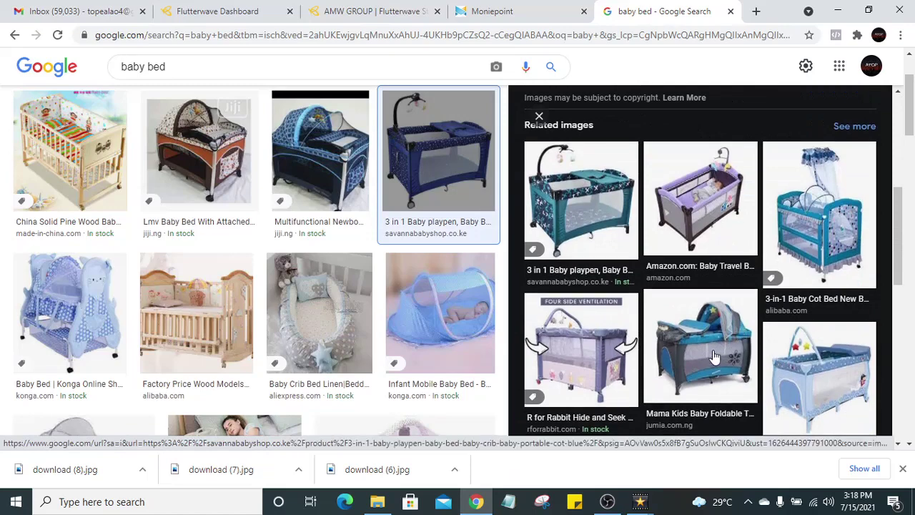
pyautogui.scroll(-2, 713, 346)
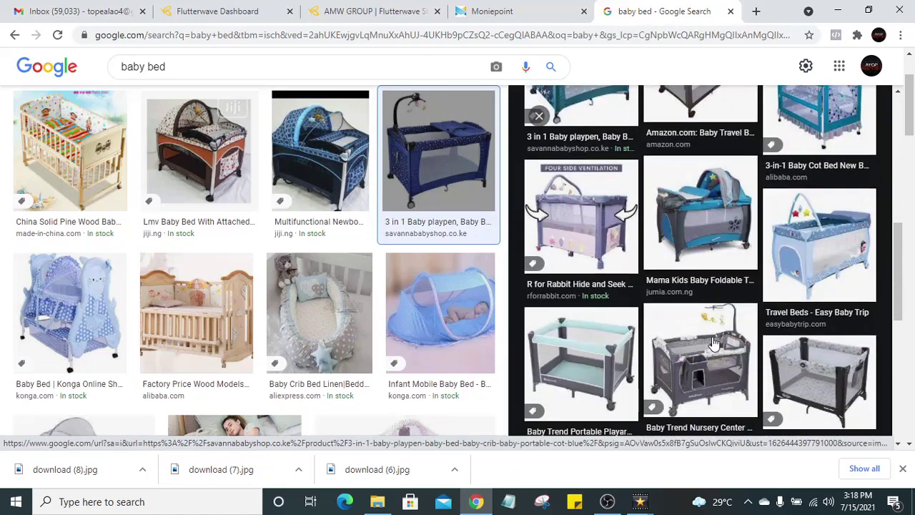
pyautogui.click(614, 391)
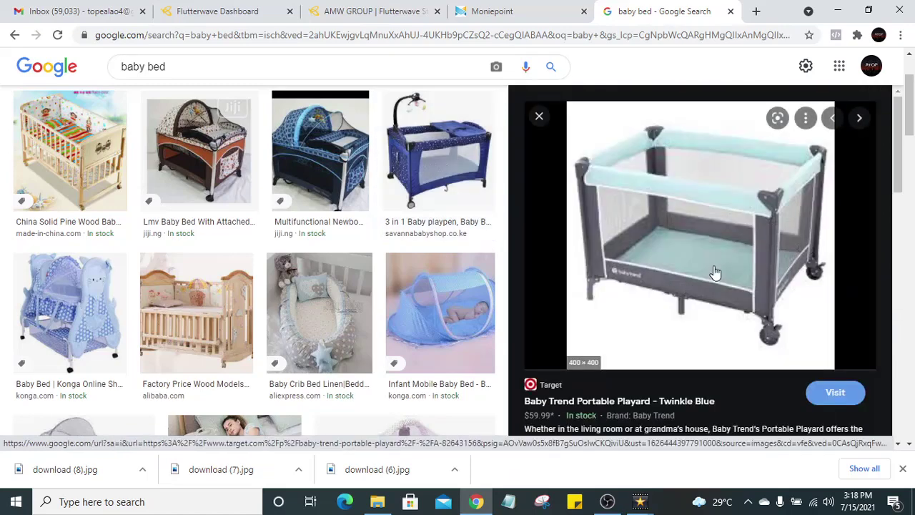
pyautogui.rightClick(713, 269)
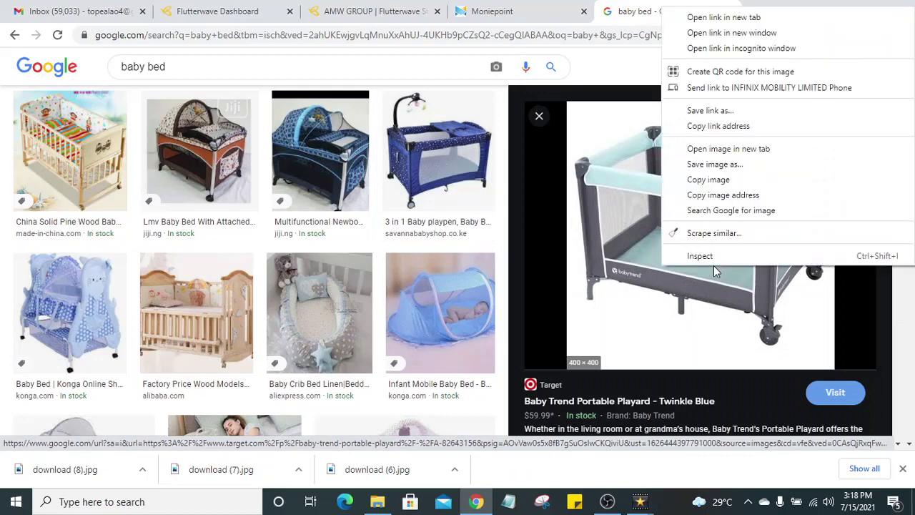
pyautogui.click(716, 166)
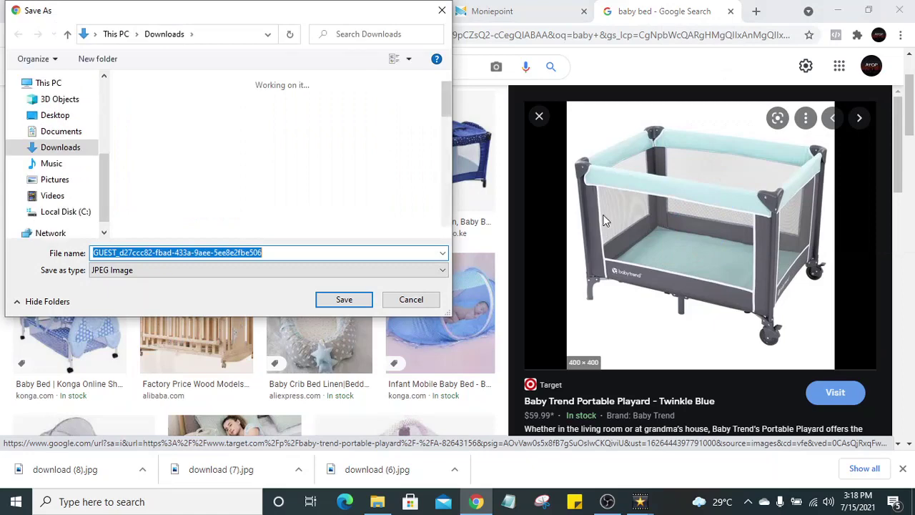
pyautogui.click(343, 300)
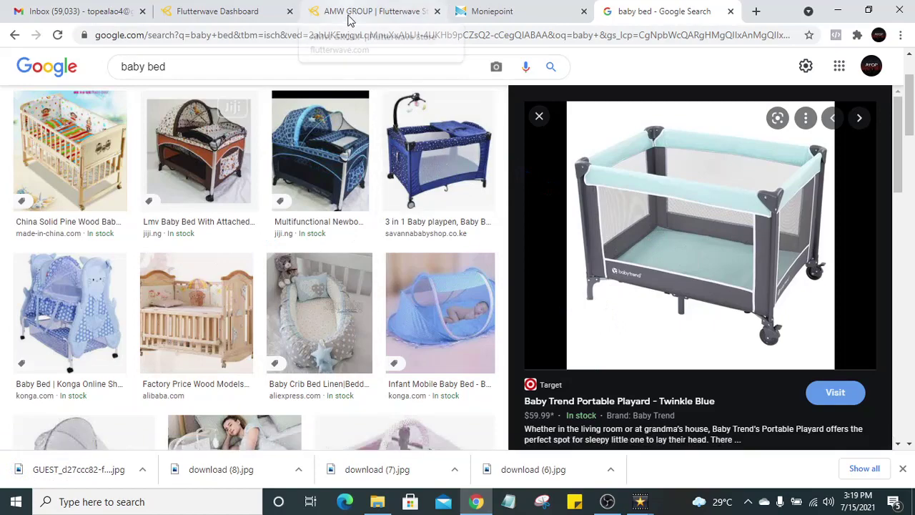
pyautogui.click(315, 8)
# - Upload the downloaded GUEST_ playard photo as the Baby bed's second image
pyautogui.click(282, 12)
pyautogui.click(336, 11)
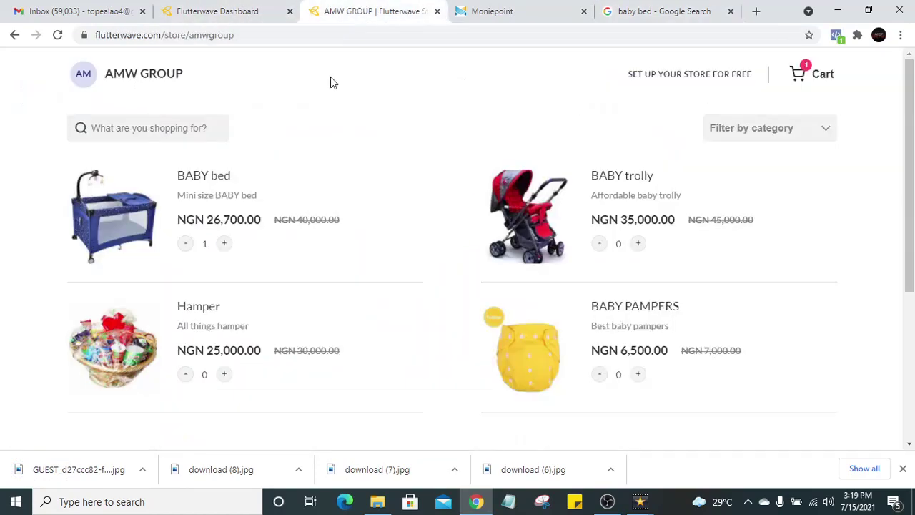
pyautogui.click(249, 10)
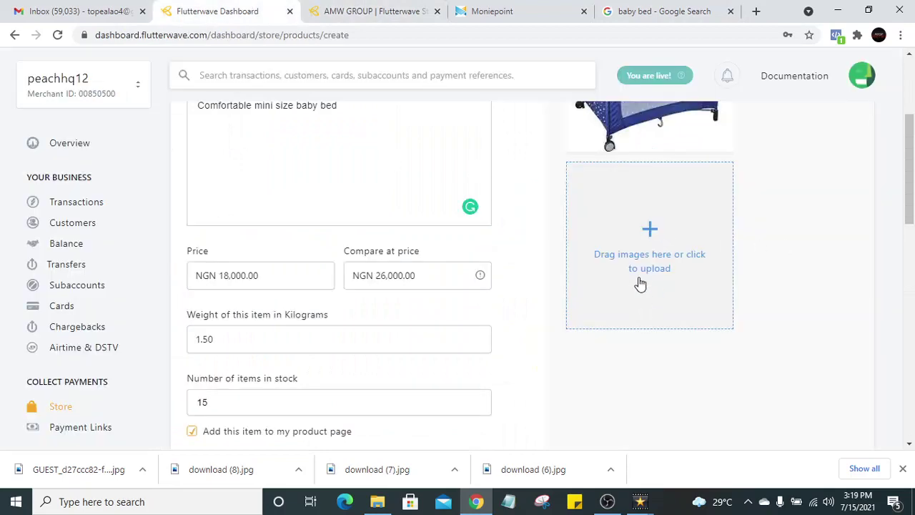
pyautogui.click(645, 250)
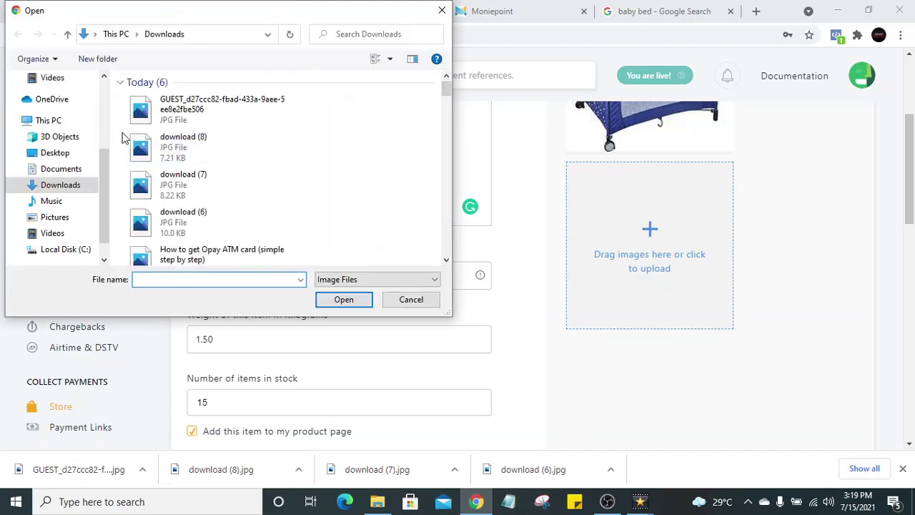
pyautogui.click(191, 118)
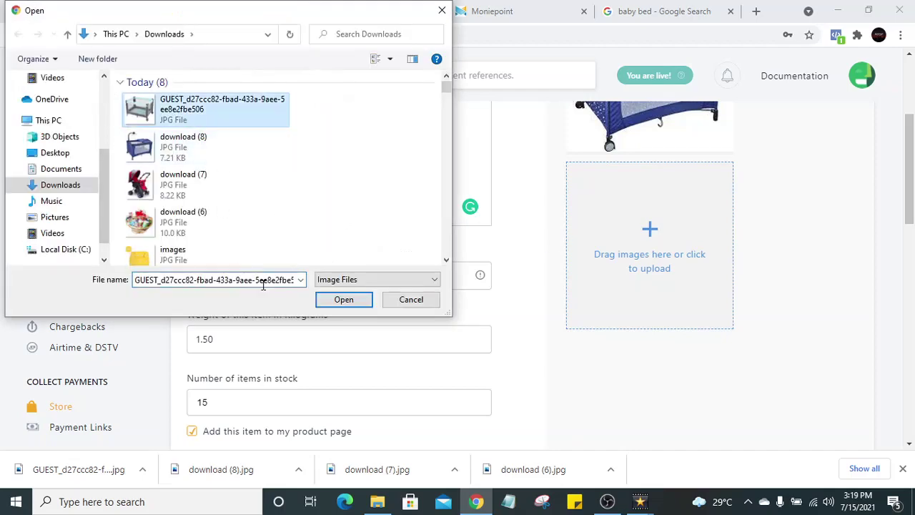
pyautogui.click(344, 300)
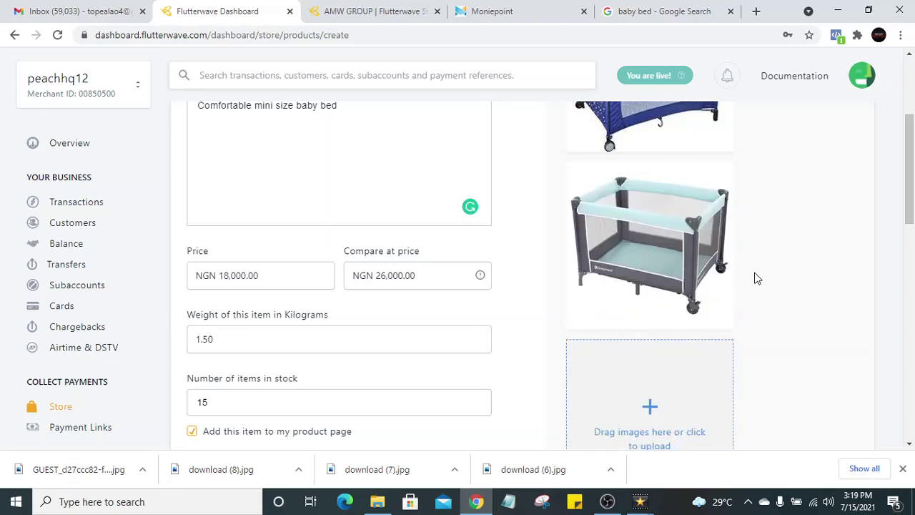
# - Save the Baby bed product so it's listed at NGN 18,000
pyautogui.scroll(-4, 753, 275)
pyautogui.scroll(-5, 734, 268)
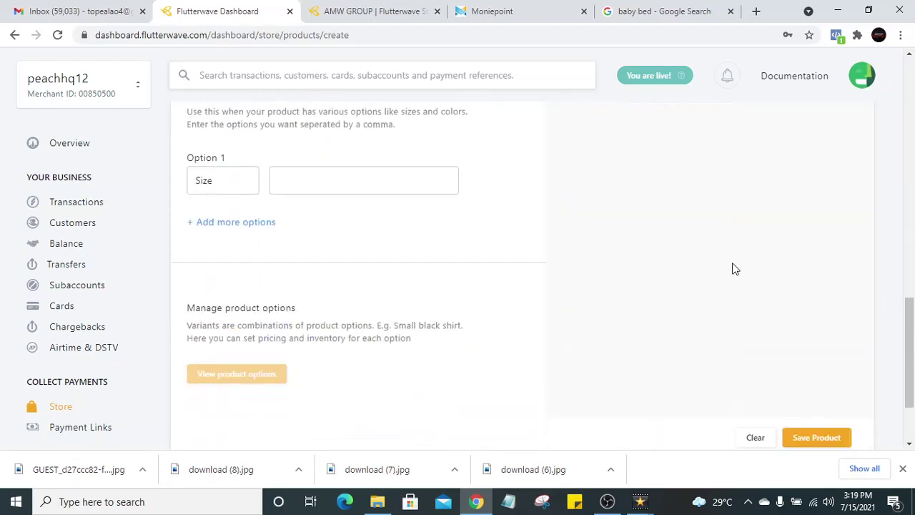
pyautogui.scroll(-2, 734, 268)
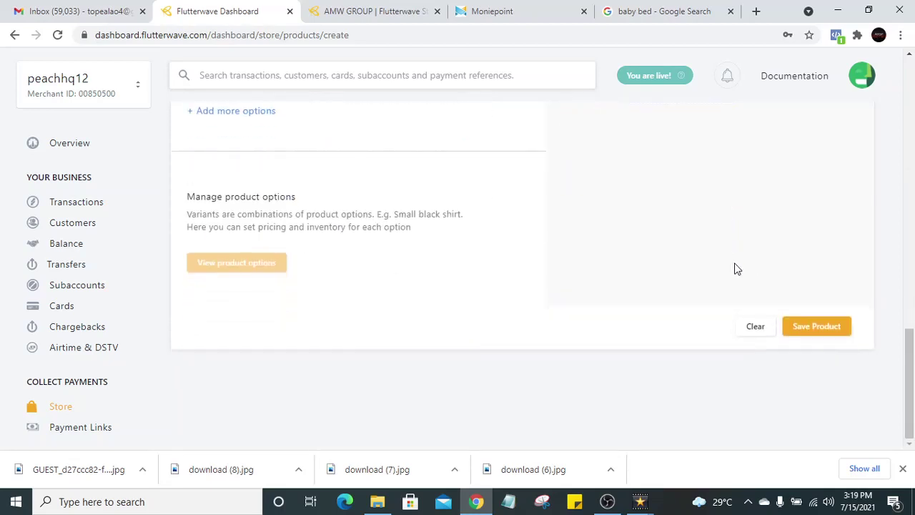
pyautogui.click(798, 327)
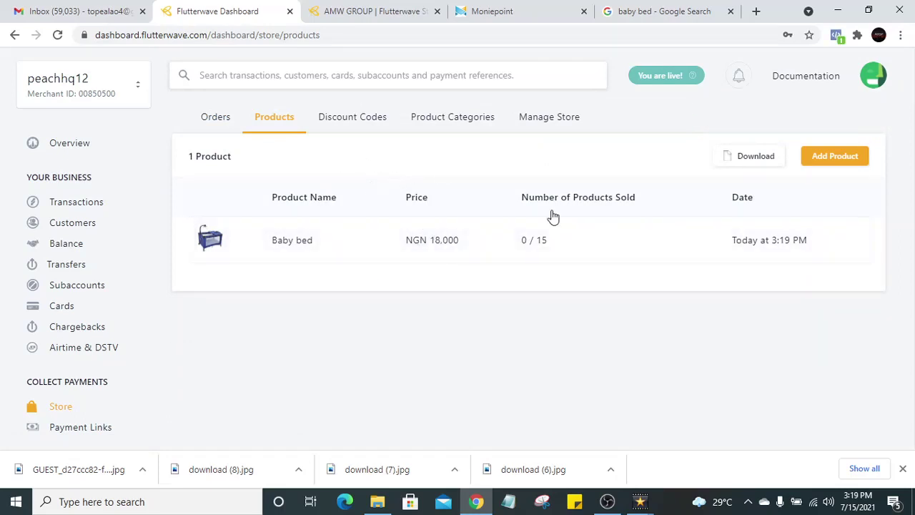
# - Publish Babyworld from Manage Store and open its live URL showing Baby bed at NGN 18,000
pyautogui.click(541, 125)
pyautogui.click(546, 130)
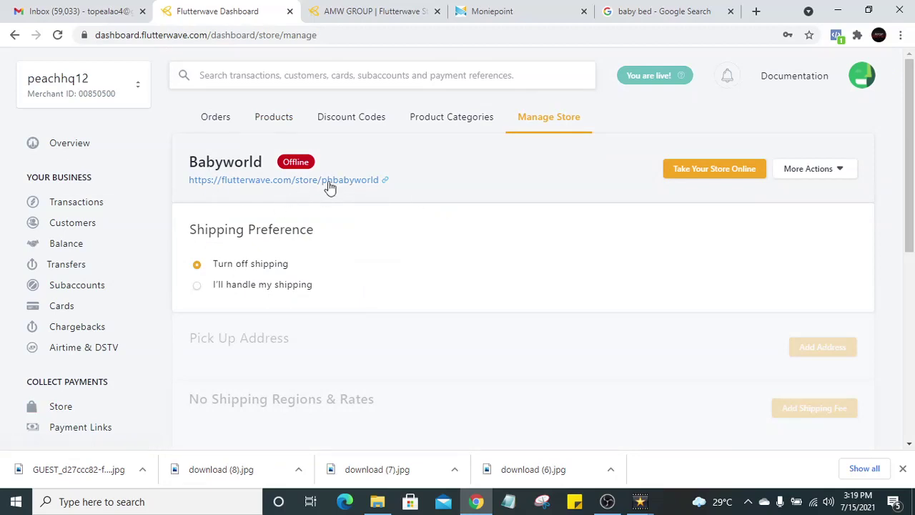
pyautogui.click(719, 174)
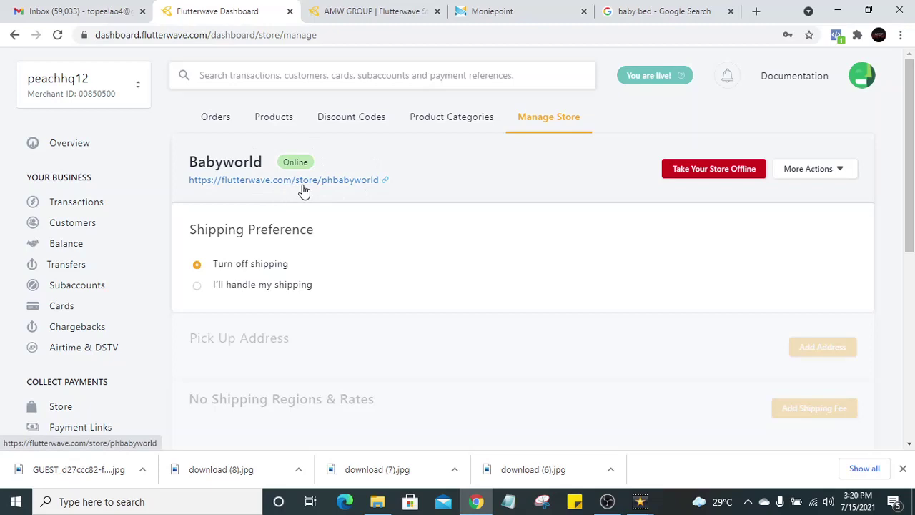
pyautogui.click(305, 184)
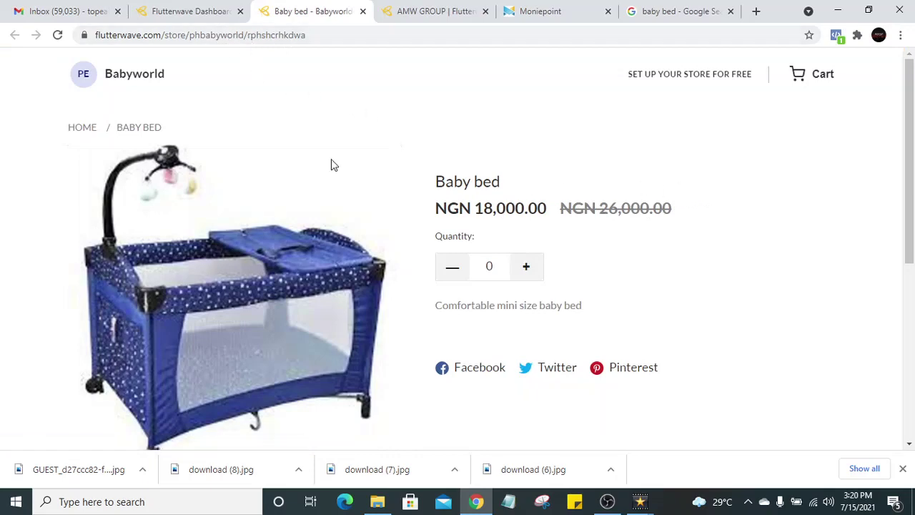
# - Leave the storefront and return to the dashboard Products list showing Baby bed at NGN 18,000
pyautogui.click(120, 75)
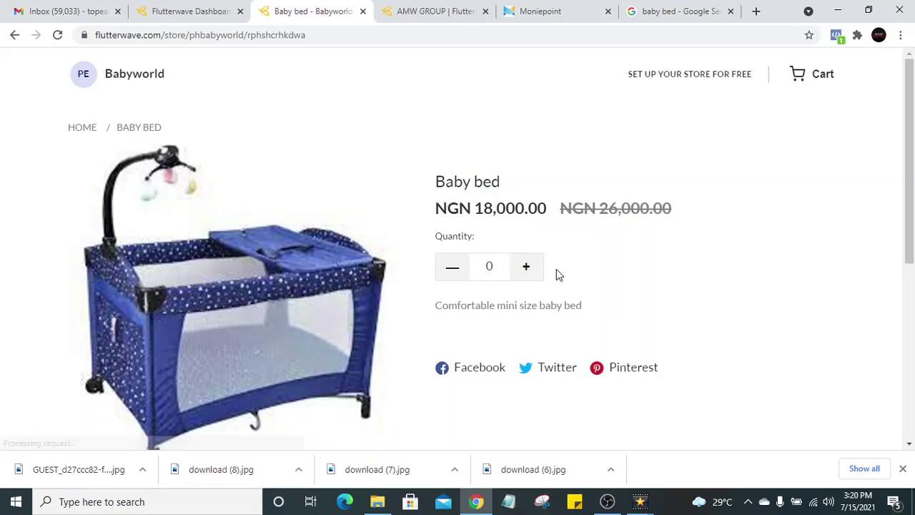
pyautogui.scroll(-5, 637, 278)
pyautogui.scroll(5, 638, 278)
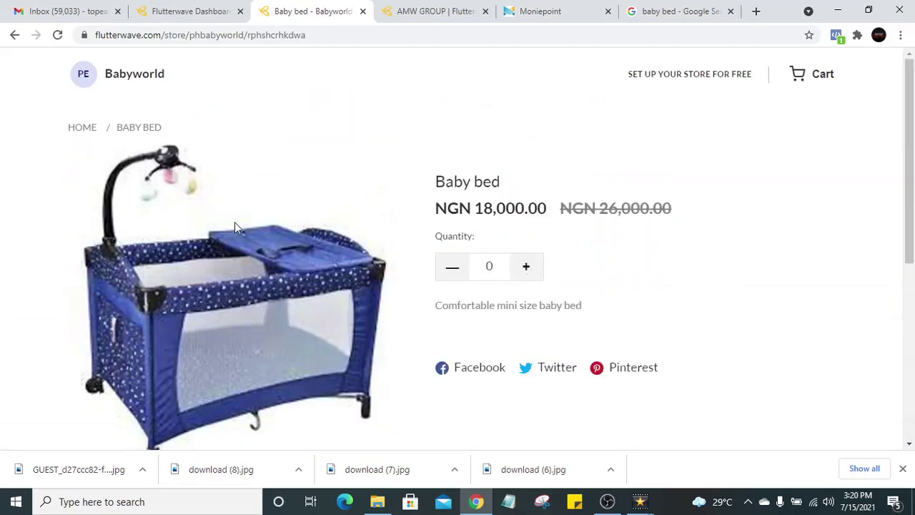
pyautogui.click(402, 11)
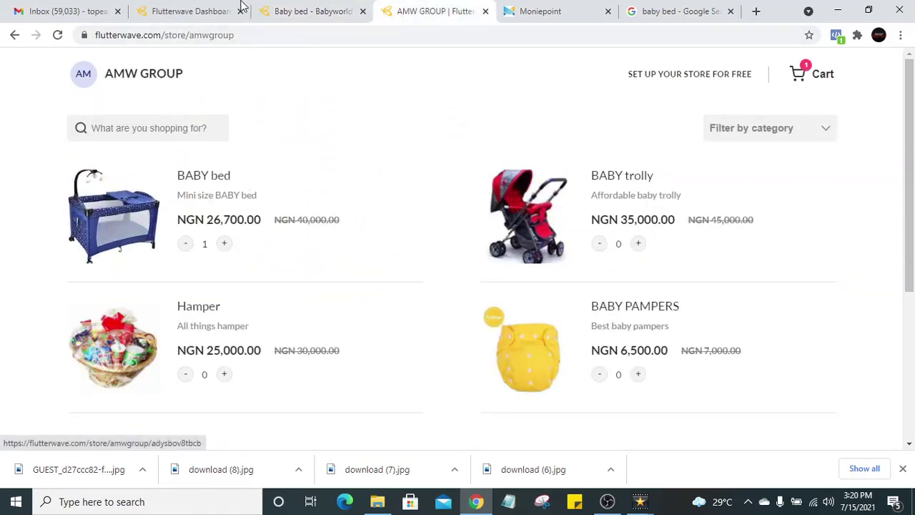
pyautogui.click(202, 12)
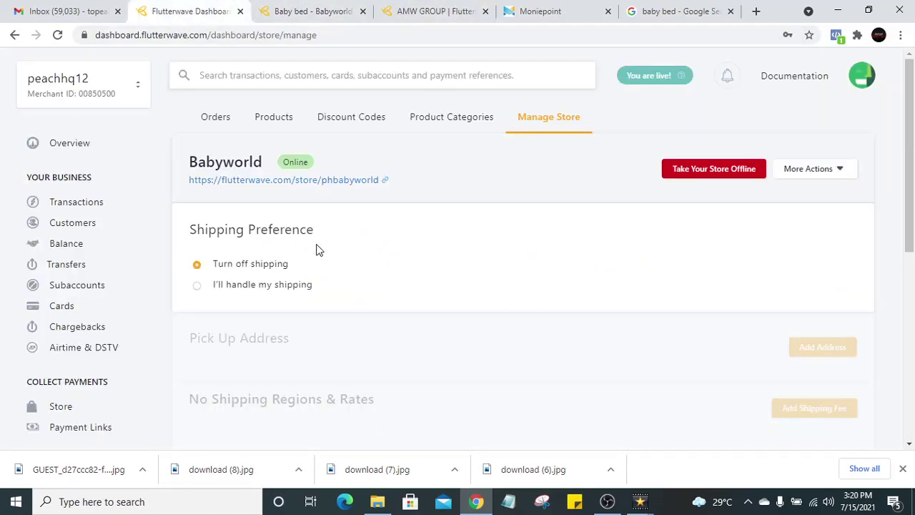
pyautogui.click(279, 125)
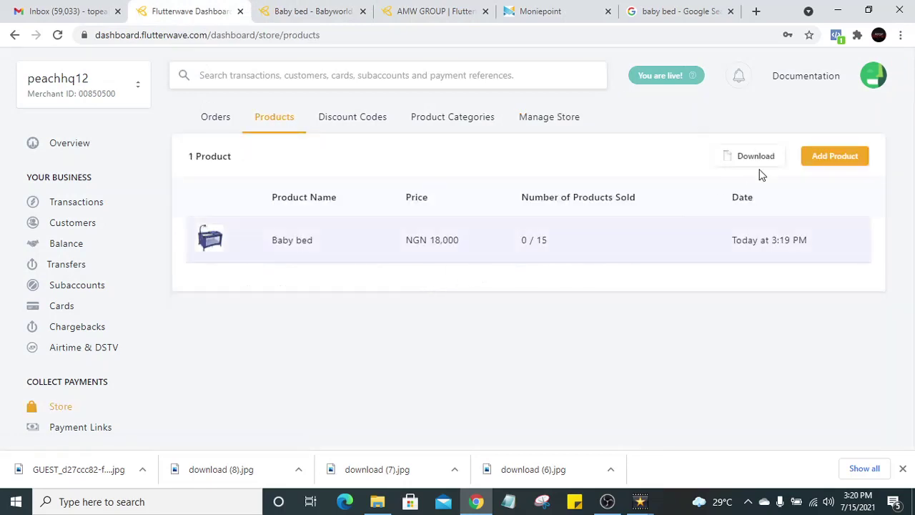
# - Start a new product and name it 'BABY trolly'
pyautogui.click(820, 164)
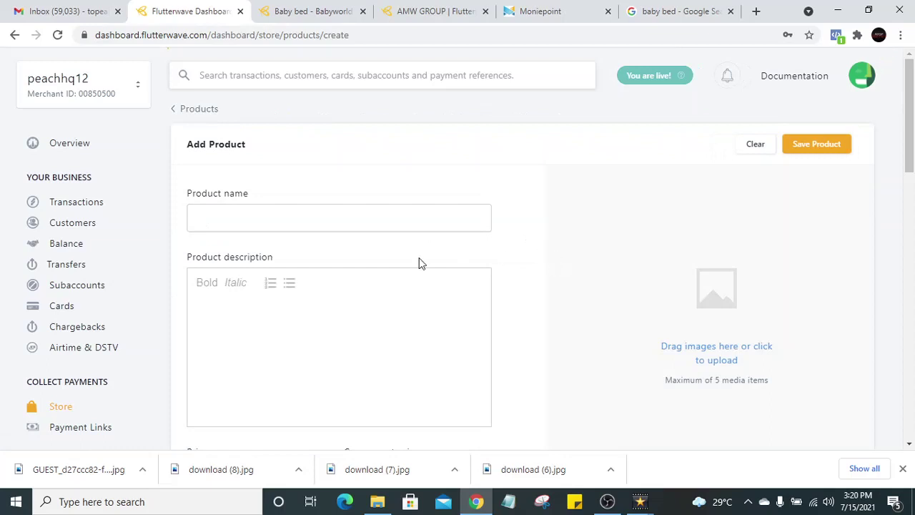
pyautogui.click(284, 210)
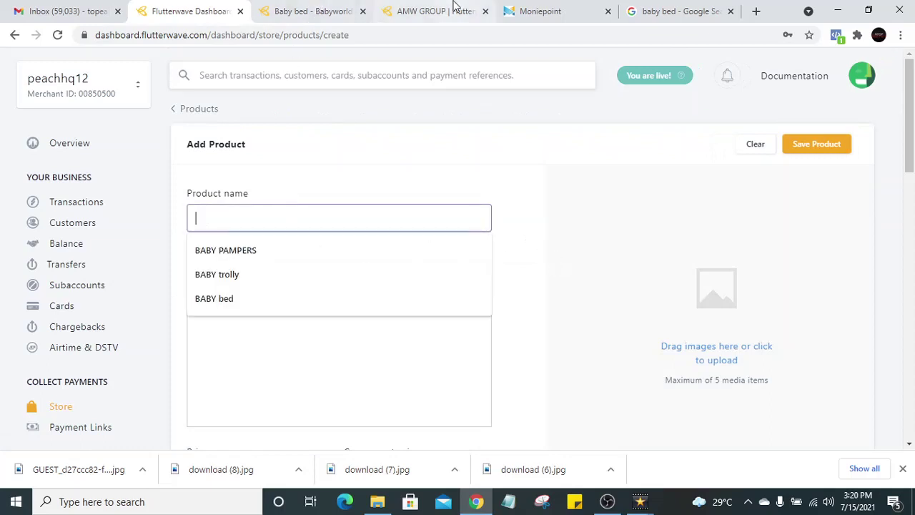
pyautogui.click(432, 11)
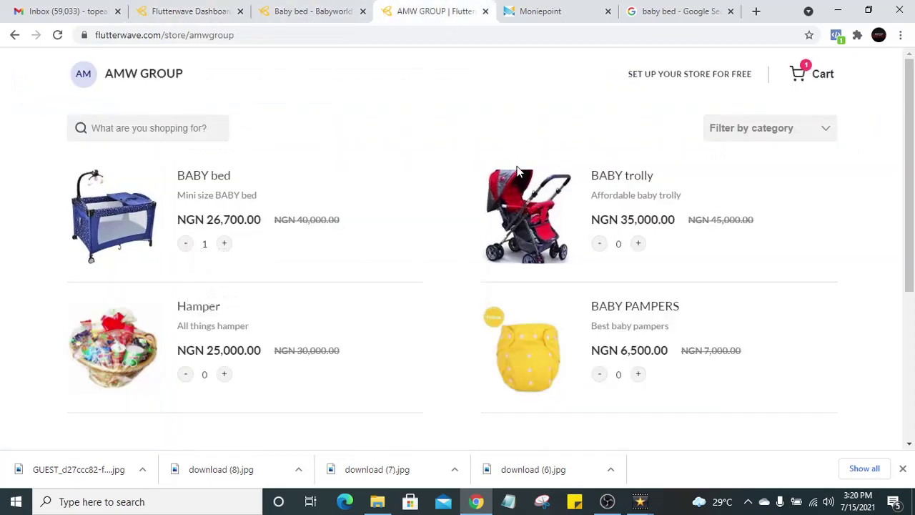
pyautogui.click(190, 10)
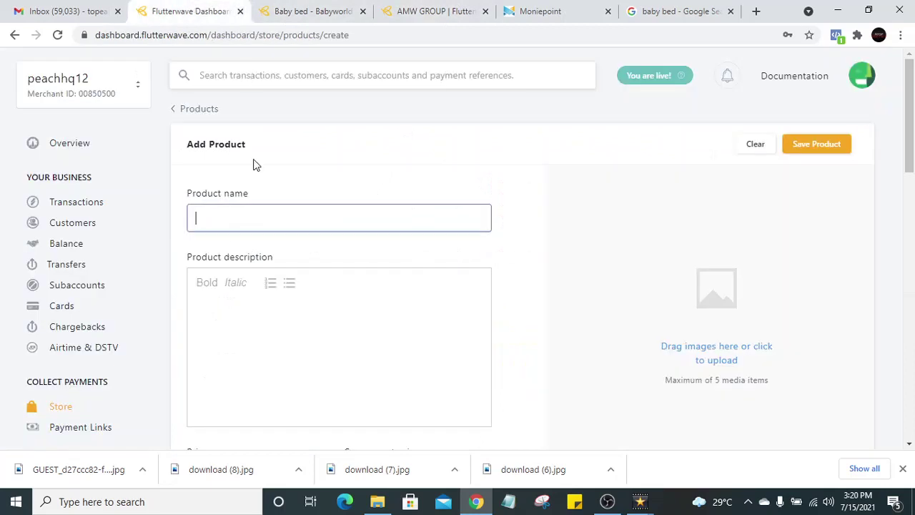
pyautogui.click(245, 219)
pyautogui.click(245, 272)
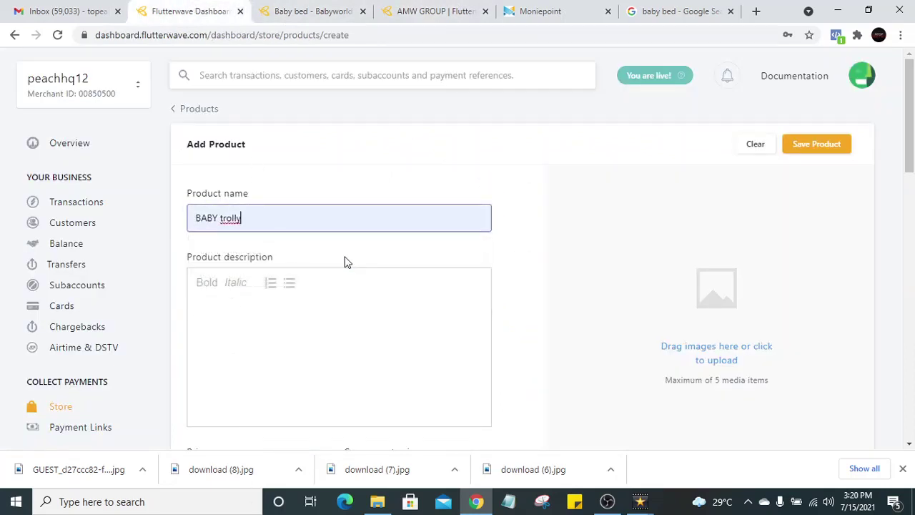
# - Write the description and correct it to 'Lightweight baby trolly'
pyautogui.click(268, 306)
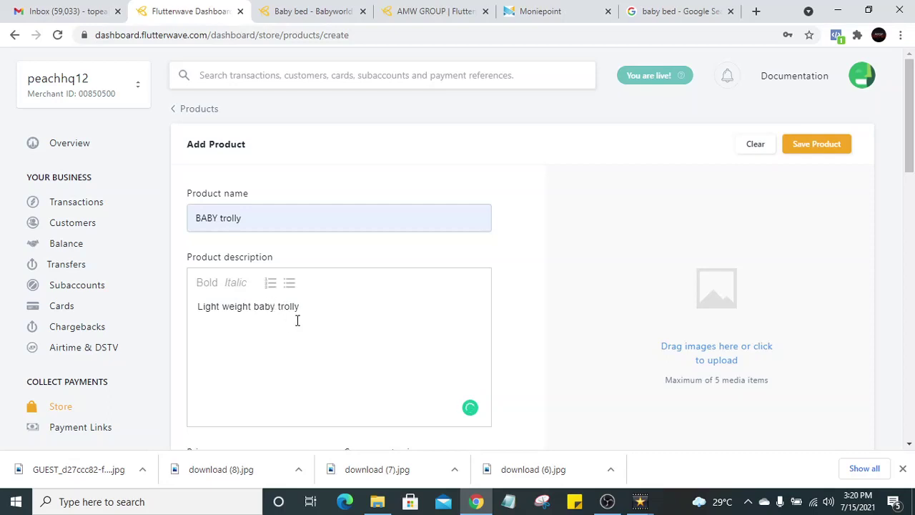
pyautogui.scroll(-2, 320, 325)
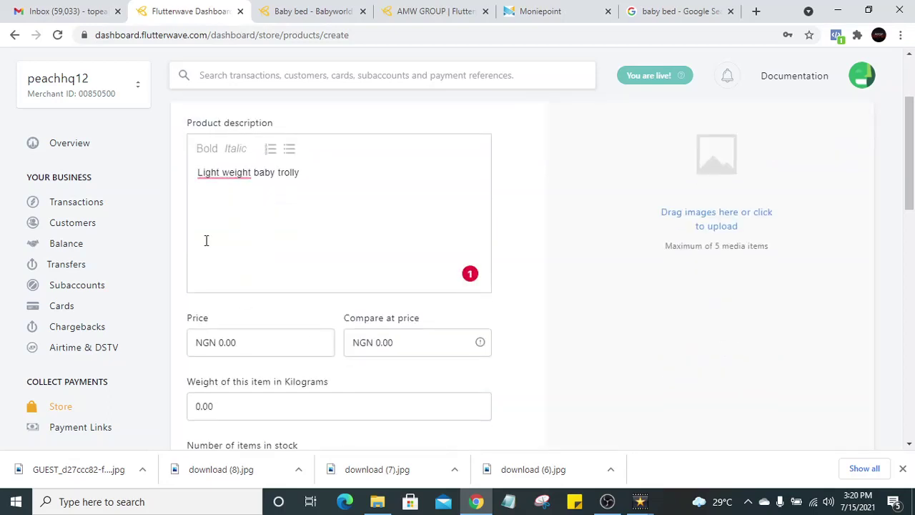
pyautogui.moveTo(226, 174)
pyautogui.click(234, 207)
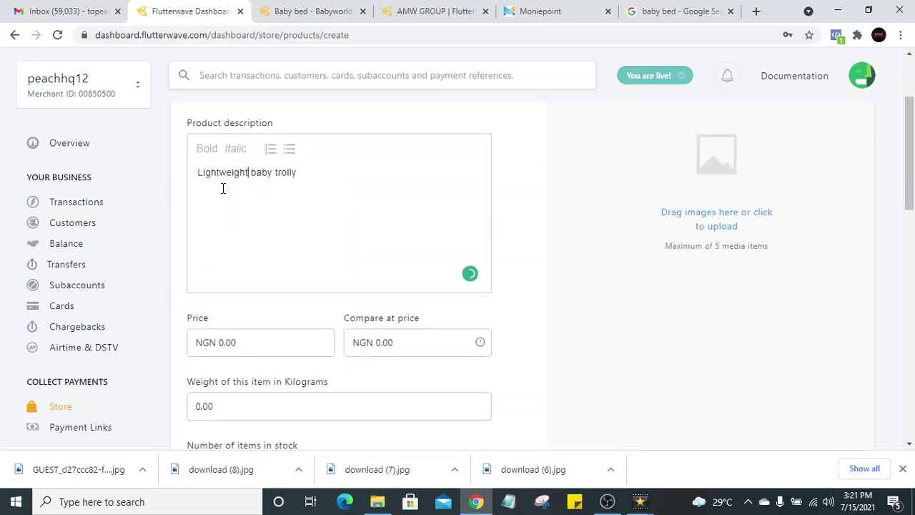
pyautogui.scroll(-3, 257, 266)
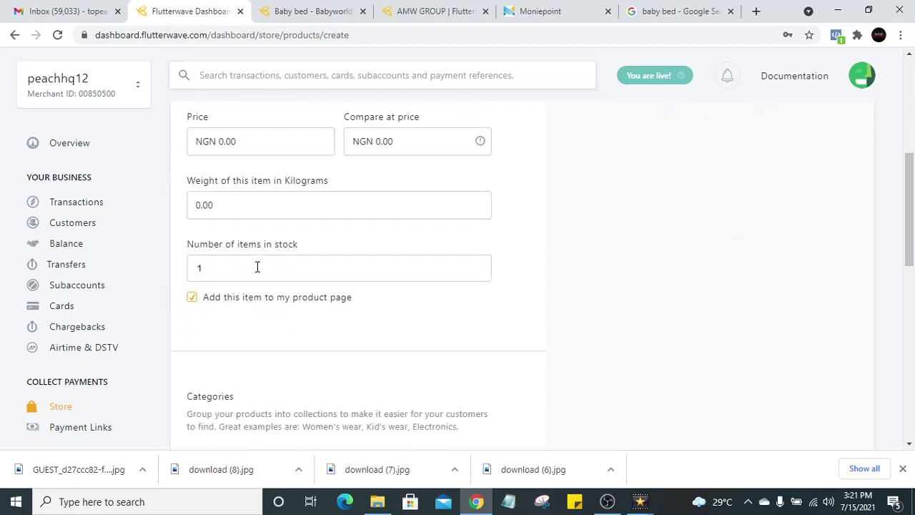
# - Set price NGN 25,000, compare-at 30,000, weight 1.20 kg and 100 in stock
pyautogui.click(247, 143)
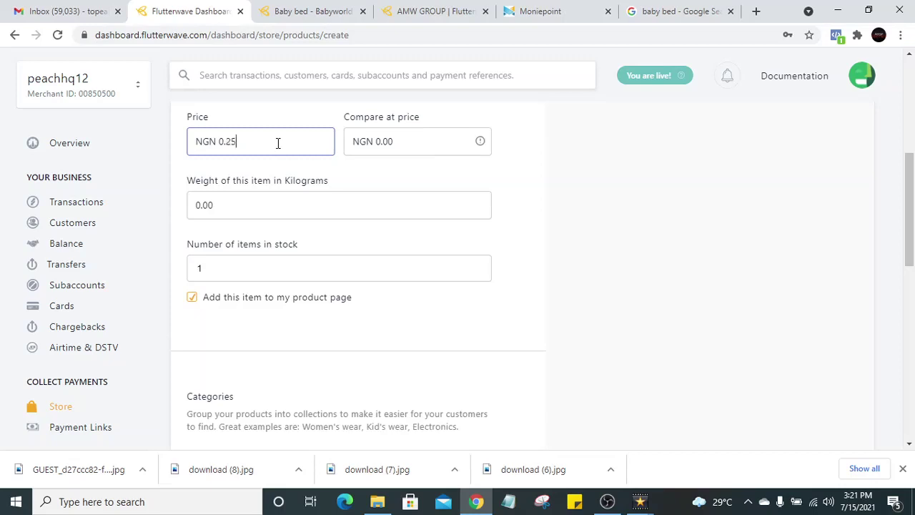
pyautogui.write('0000')
pyautogui.click(407, 142)
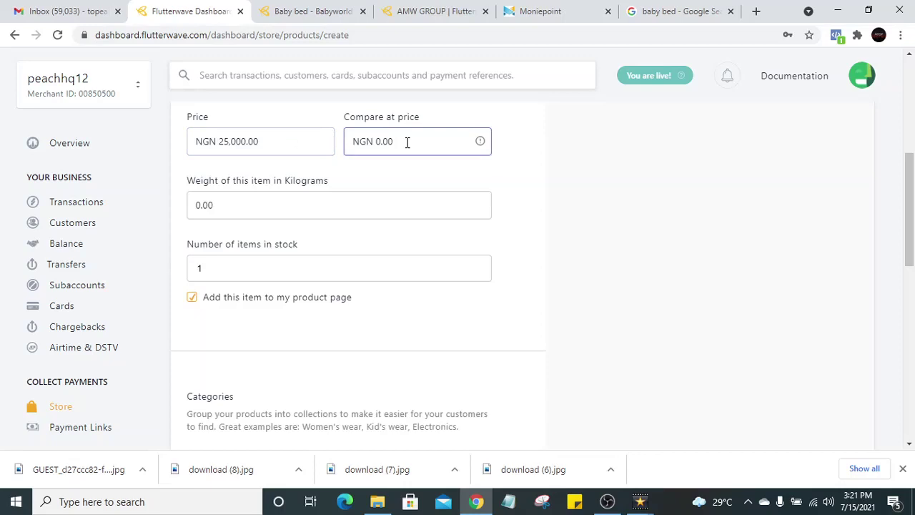
pyautogui.write('30,000.00')
pyautogui.click(301, 211)
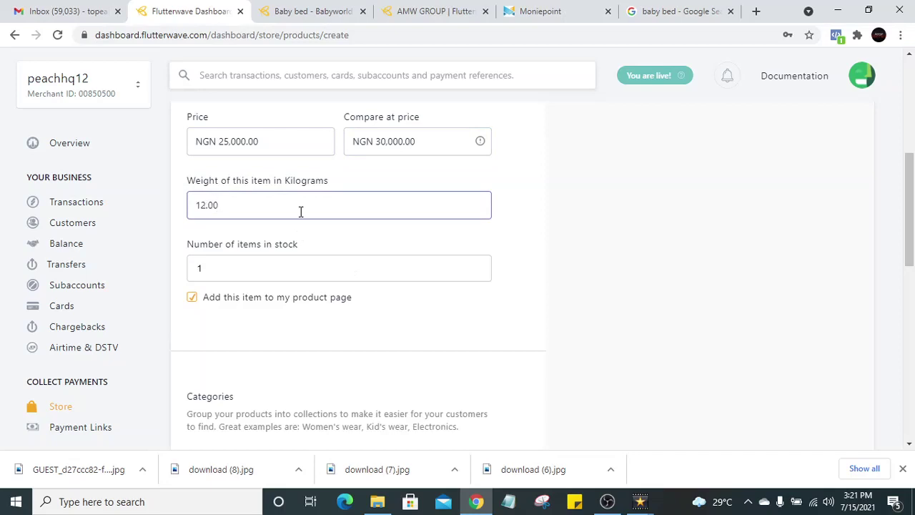
pyautogui.click(300, 272)
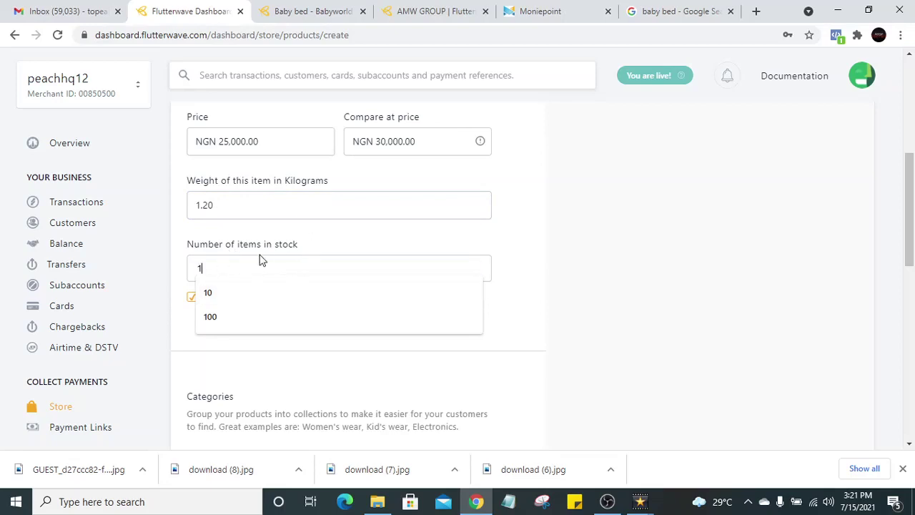
pyautogui.click(268, 317)
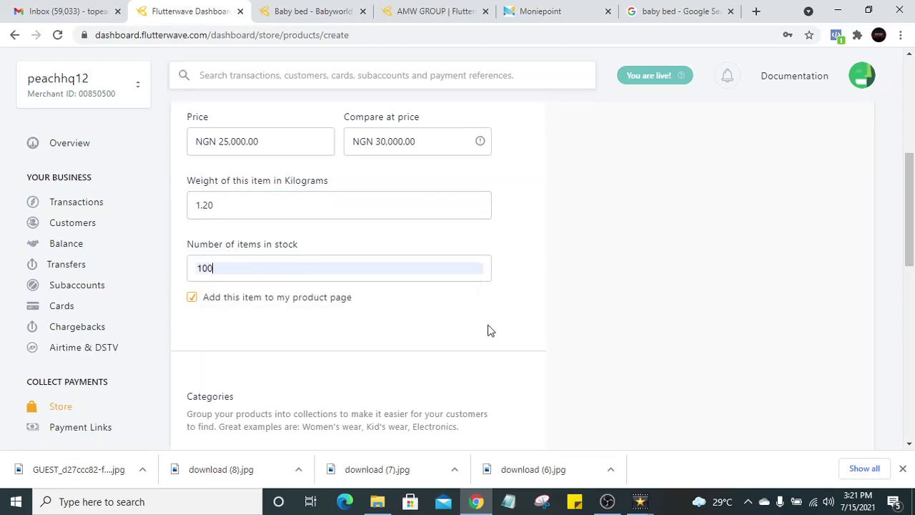
# - Assign BABY trolly to the Baby products category
pyautogui.scroll(-3, 482, 329)
pyautogui.click(272, 267)
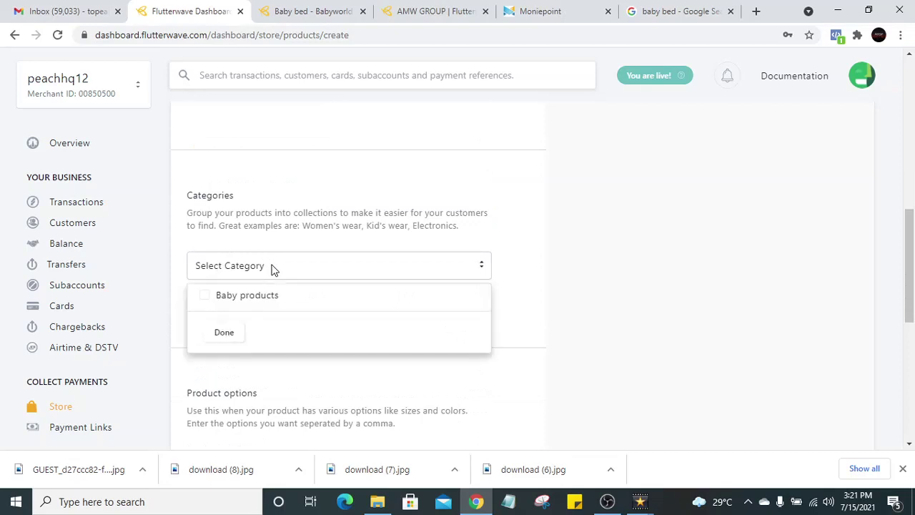
pyautogui.click(207, 296)
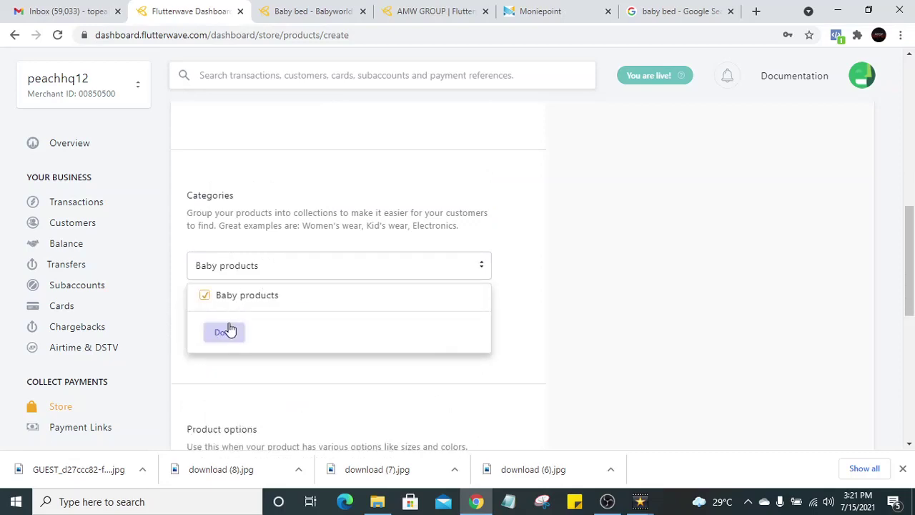
pyautogui.click(227, 331)
pyautogui.scroll(-4, 408, 358)
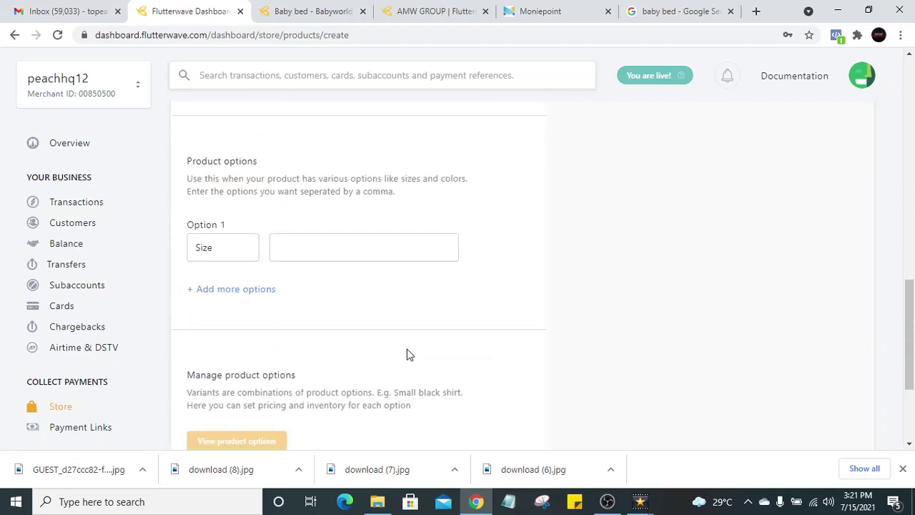
pyautogui.scroll(-2, 408, 356)
pyautogui.scroll(8, 635, 255)
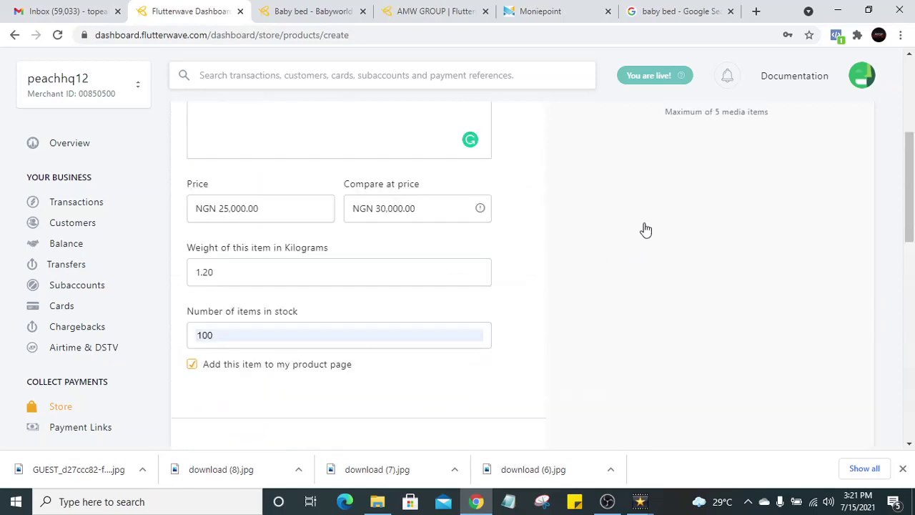
pyautogui.scroll(4, 654, 230)
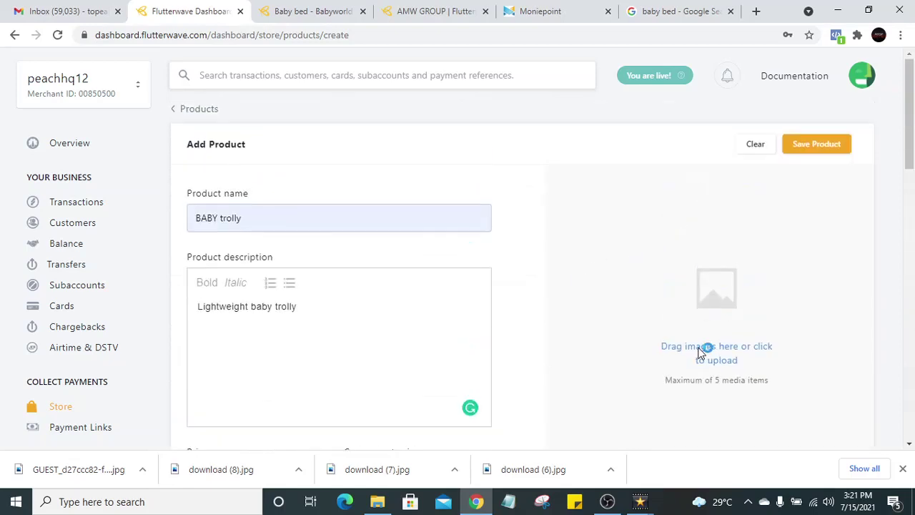
# - Upload download (7).jpg as the trolley photo and save BABY trolly at NGN 25,000
pyautogui.click(702, 350)
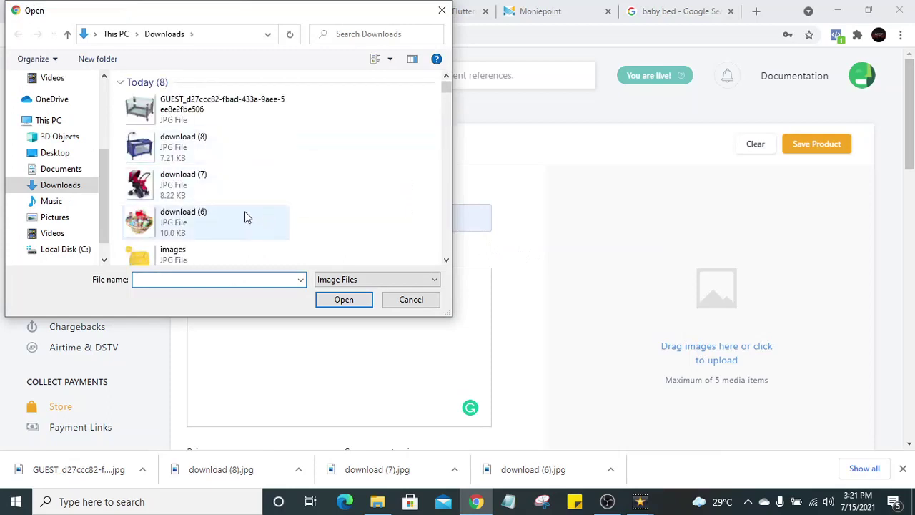
pyautogui.click(183, 188)
pyautogui.click(343, 300)
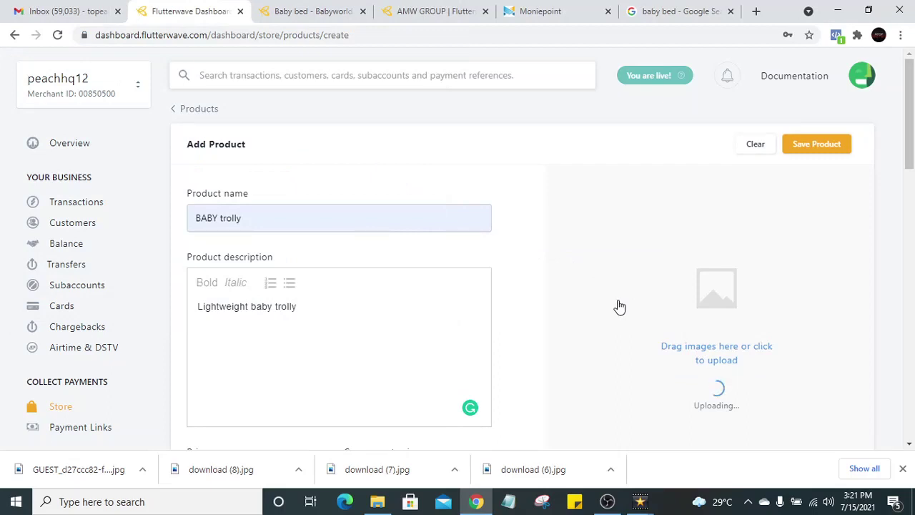
pyautogui.scroll(-5, 767, 286)
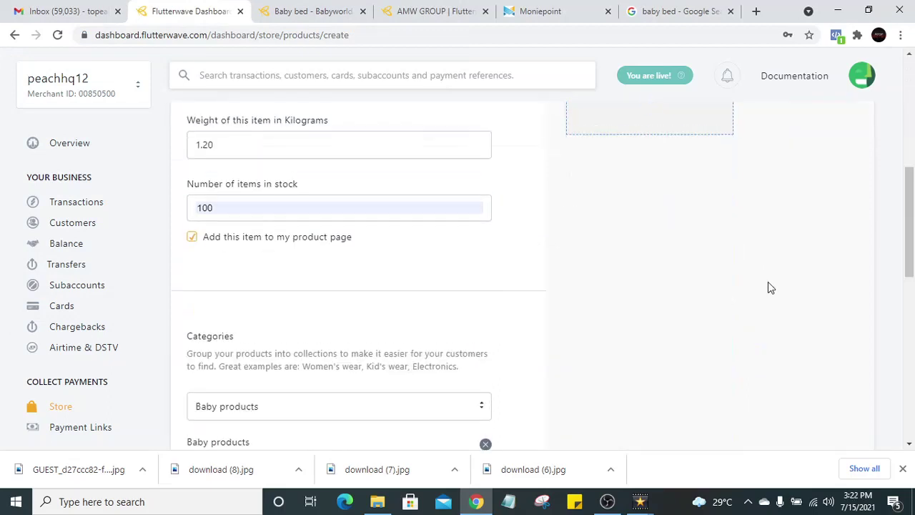
pyautogui.scroll(-8, 767, 288)
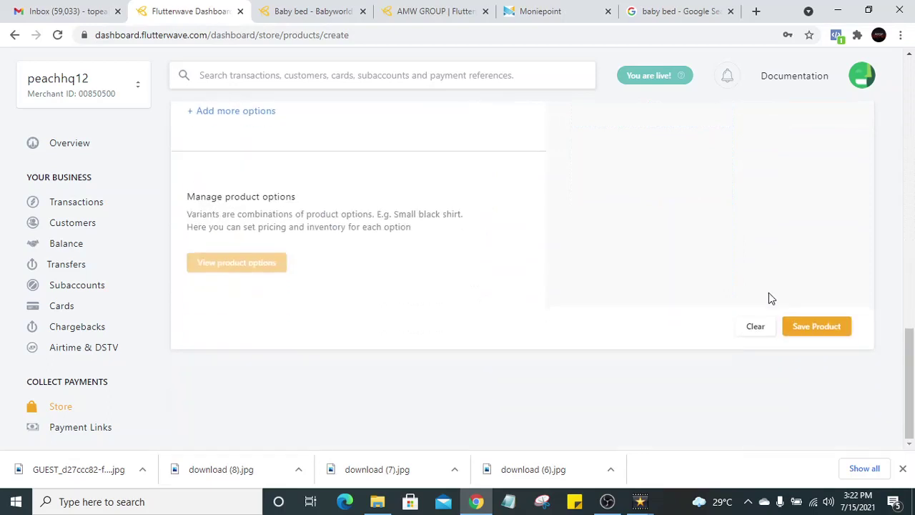
pyautogui.click(808, 330)
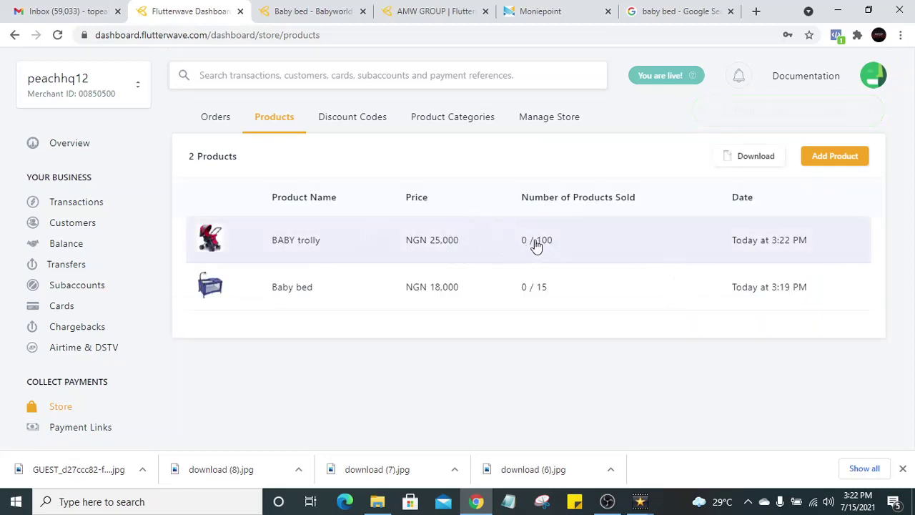
# - Reload the Babyworld storefront to confirm BABY trolly appears, then return to the dashboard
pyautogui.click(282, 11)
pyautogui.click(58, 36)
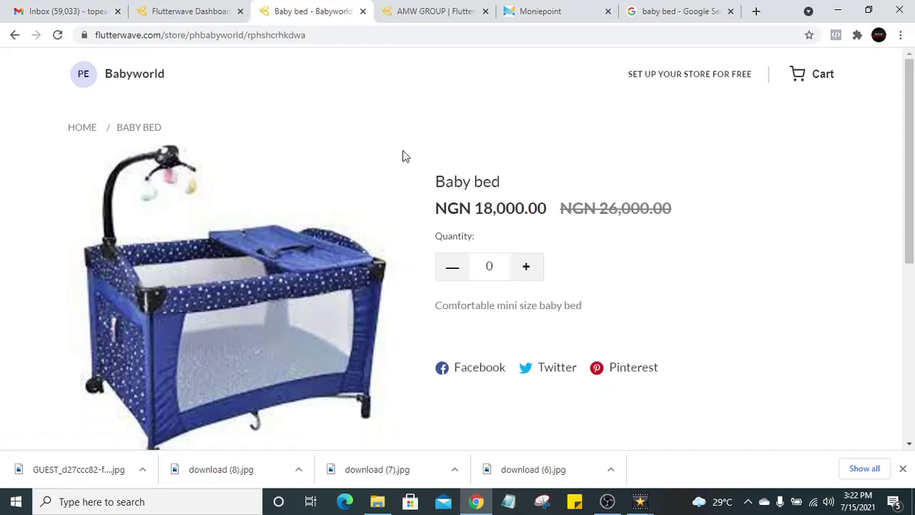
pyautogui.click(131, 75)
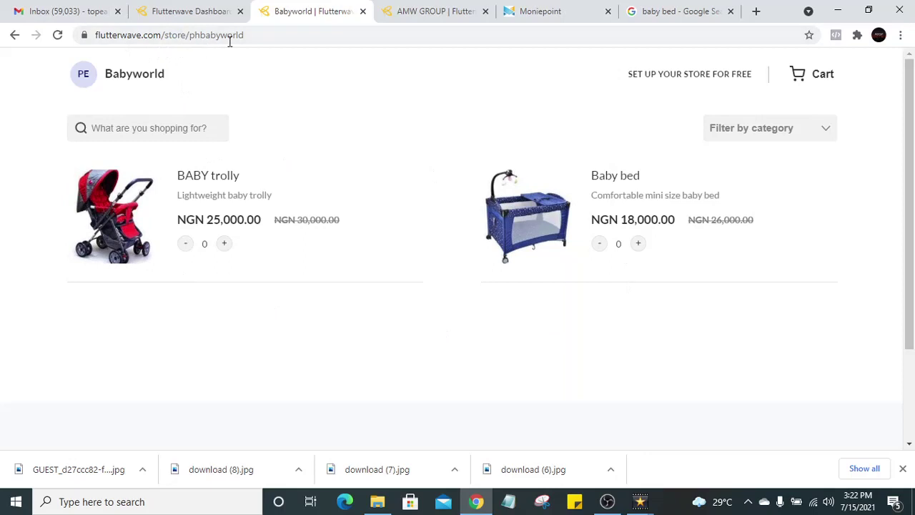
pyautogui.moveTo(263, 39); pyautogui.dragTo(93, 48)
pyautogui.click(32, 145)
pyautogui.click(173, 8)
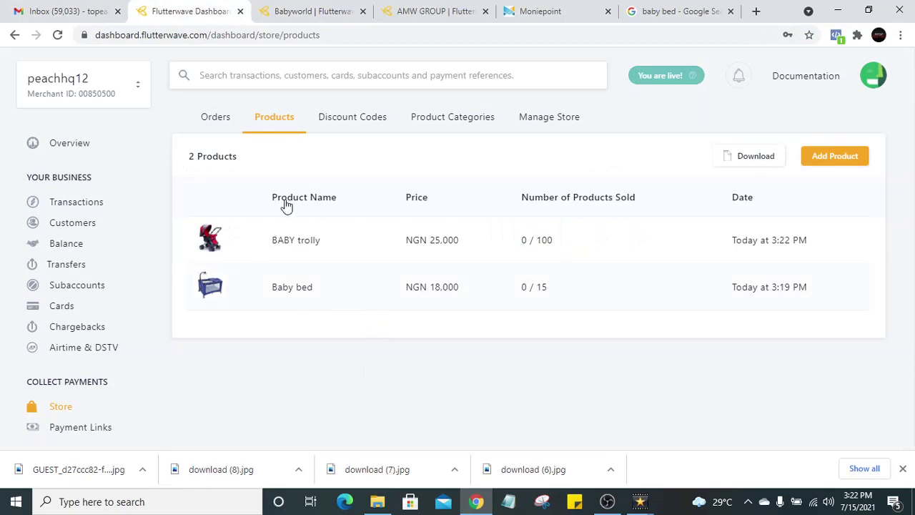
# - Start a third product and enter the Hamper's name and 'All things hamper' description
pyautogui.click(833, 162)
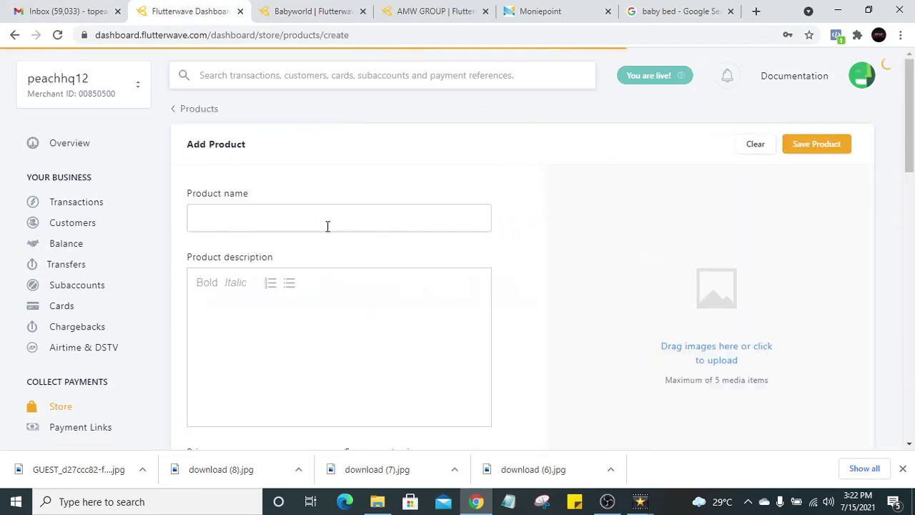
pyautogui.click(327, 226)
pyautogui.click(408, 9)
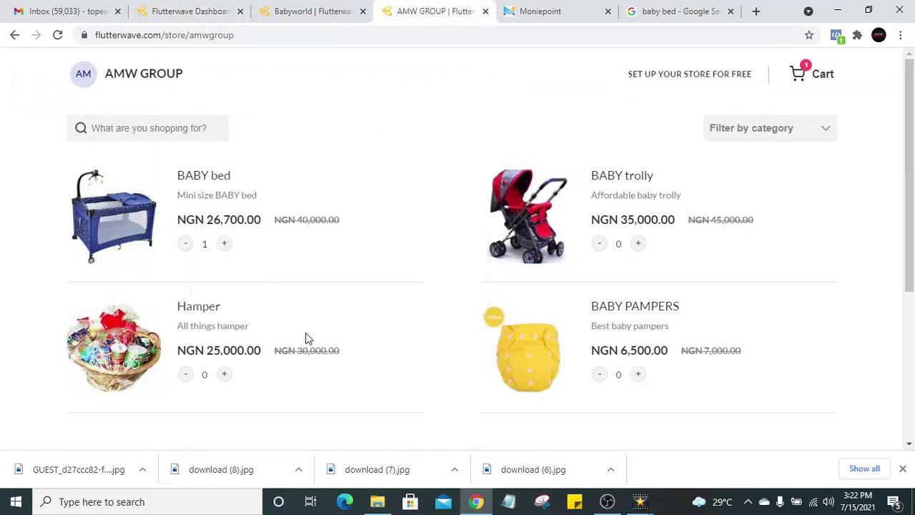
pyautogui.click(286, 10)
pyautogui.click(192, 10)
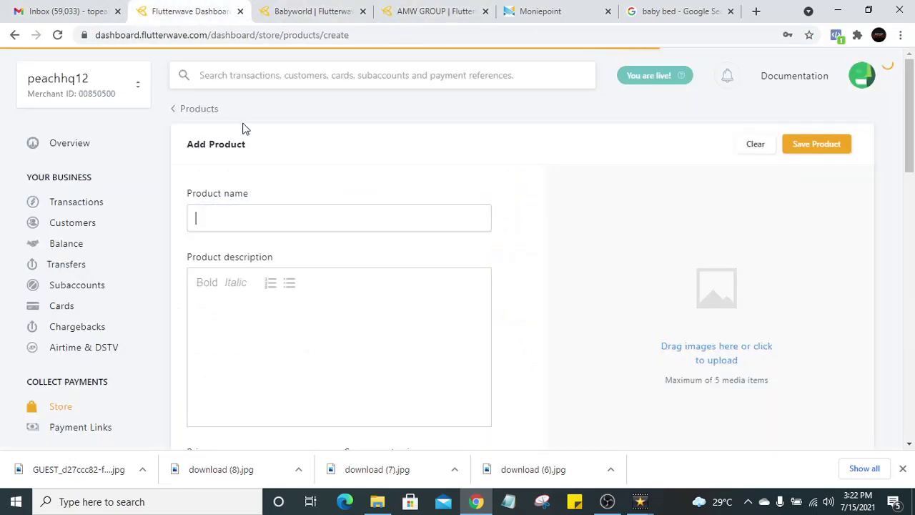
pyautogui.click(255, 214)
pyautogui.press('Down')
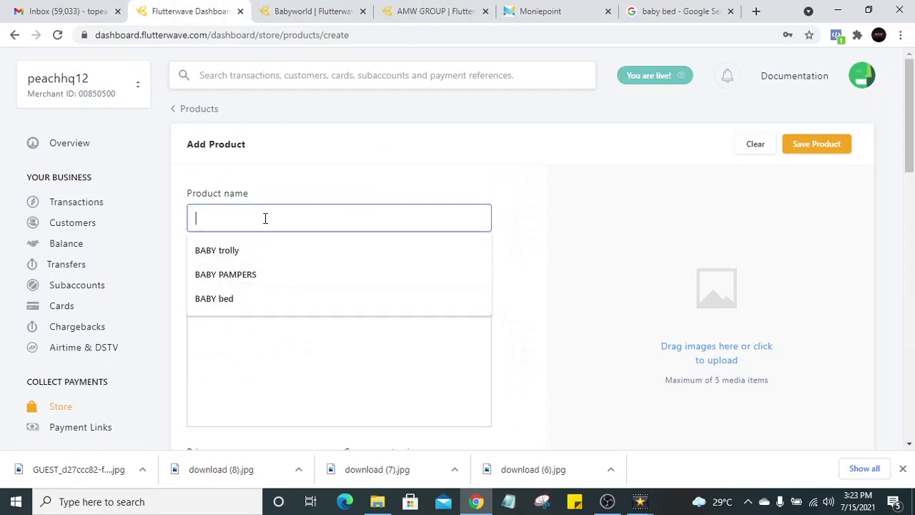
pyautogui.write('Hamper')
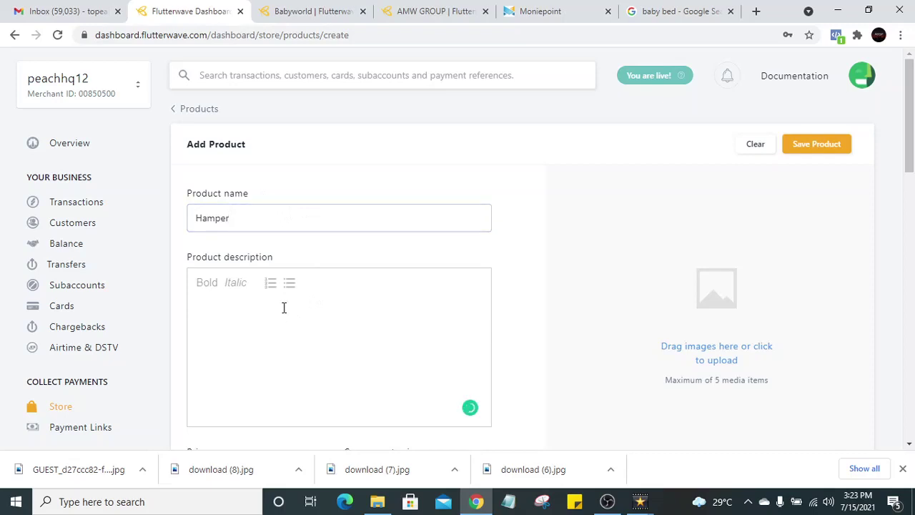
pyautogui.write('things hamper')
pyautogui.scroll(-3, 347, 286)
# - Set price NGN 20,000, compare-at 30,000, weight 0.80 kg and 10 in stock
pyautogui.click(253, 278)
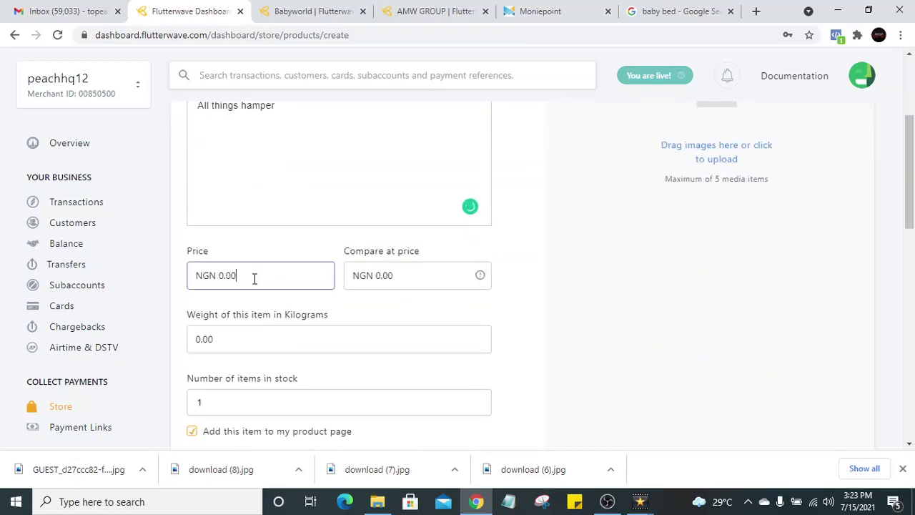
pyautogui.write('20,000.00')
pyautogui.click(429, 274)
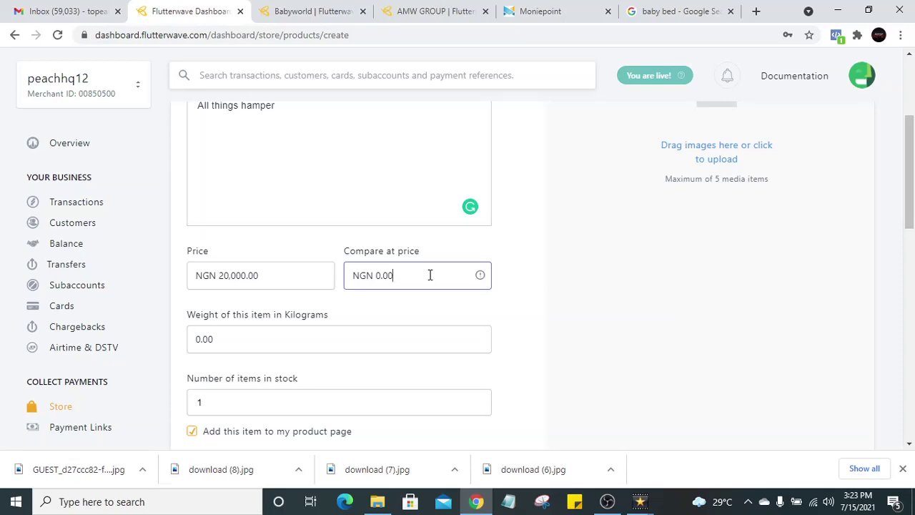
pyautogui.write('30,000.00')
pyautogui.click(338, 347)
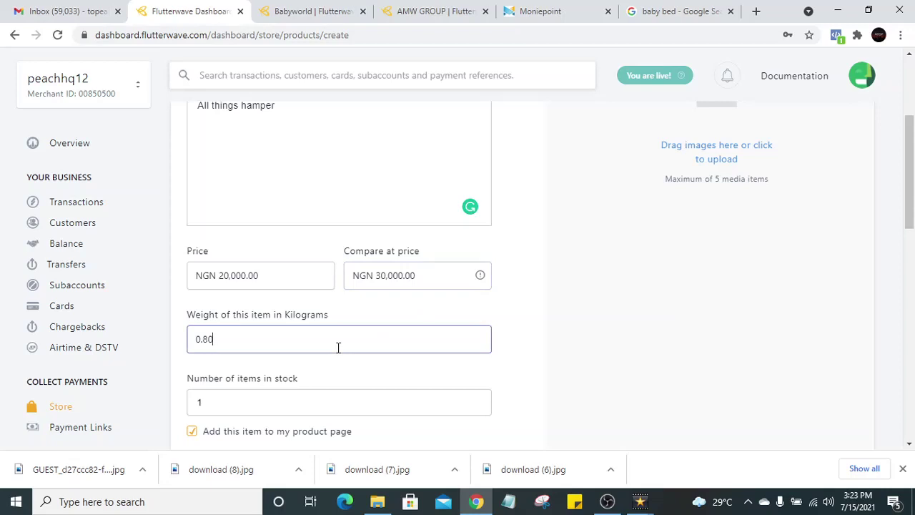
pyautogui.click(330, 401)
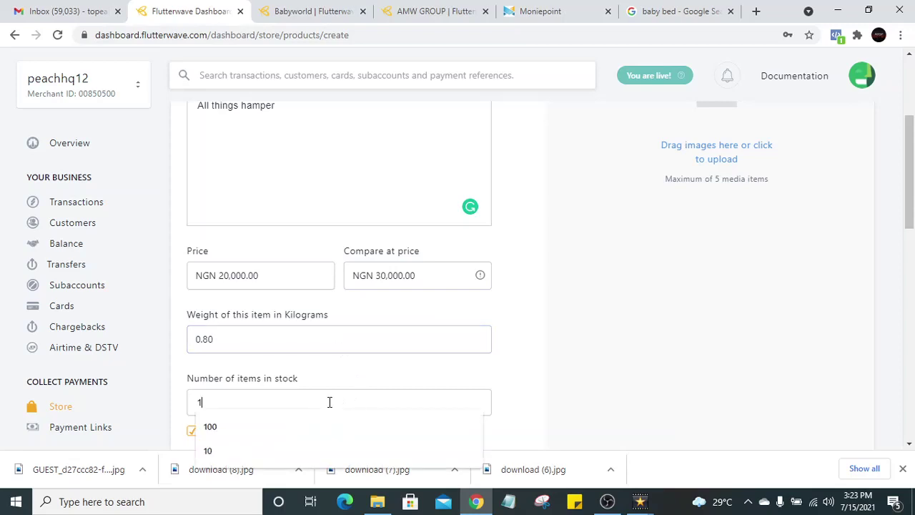
pyautogui.write('10')
pyautogui.click(529, 401)
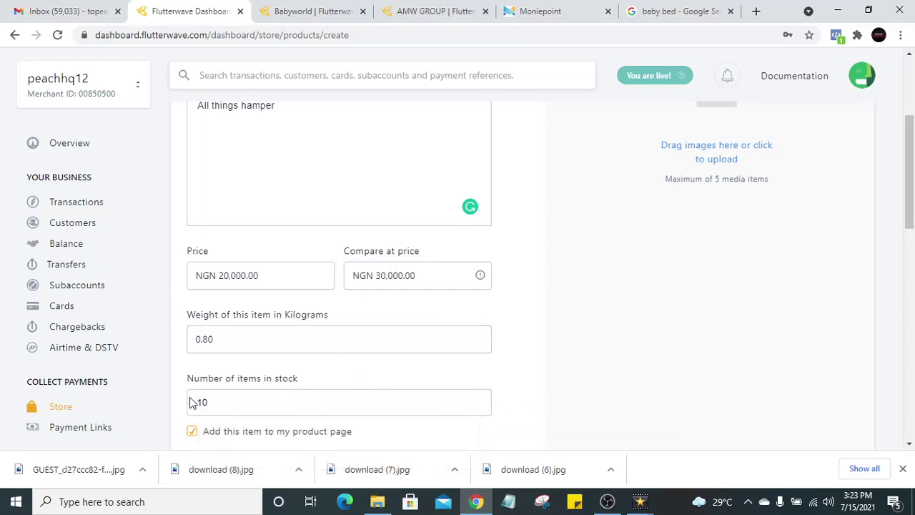
pyautogui.scroll(-4, 275, 382)
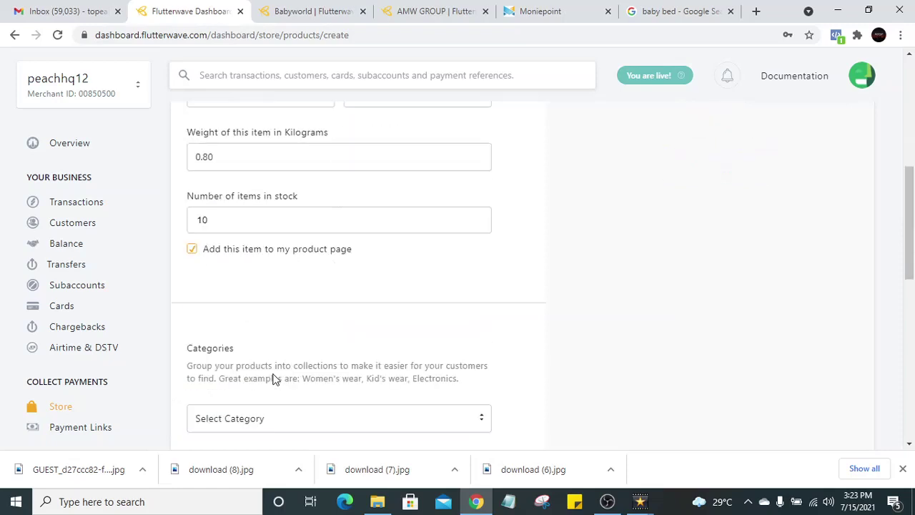
pyautogui.scroll(-2, 275, 378)
# - Create a 'General product' category from Select Category and assign it to the Hamper
pyautogui.click(306, 199)
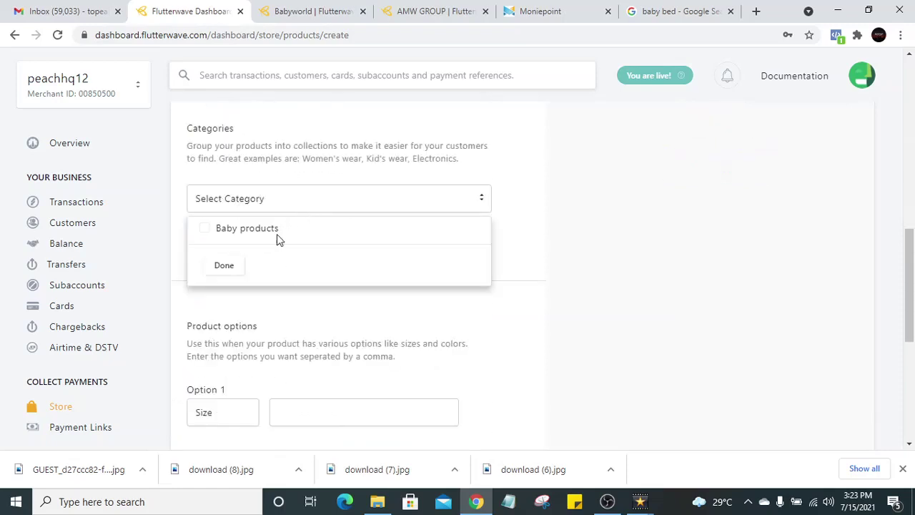
pyautogui.click(221, 266)
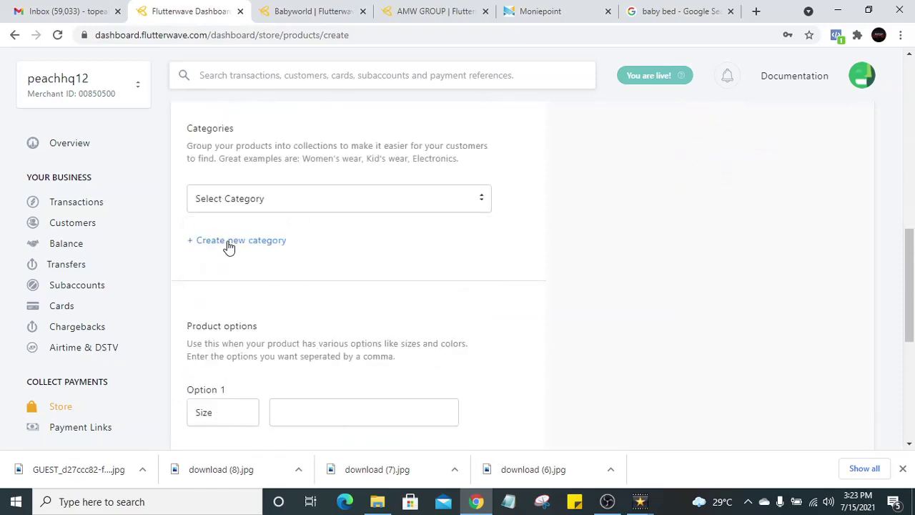
pyautogui.click(227, 242)
pyautogui.click(392, 206)
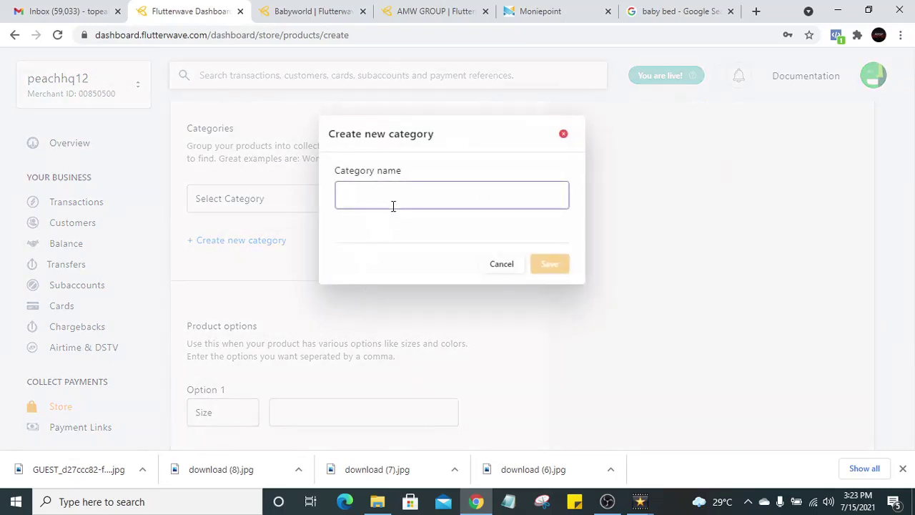
pyautogui.write('General product')
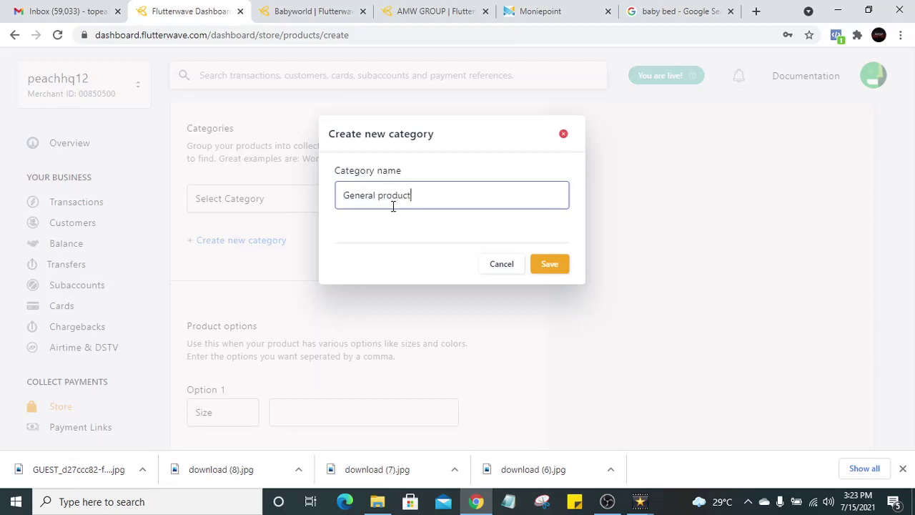
pyautogui.click(547, 266)
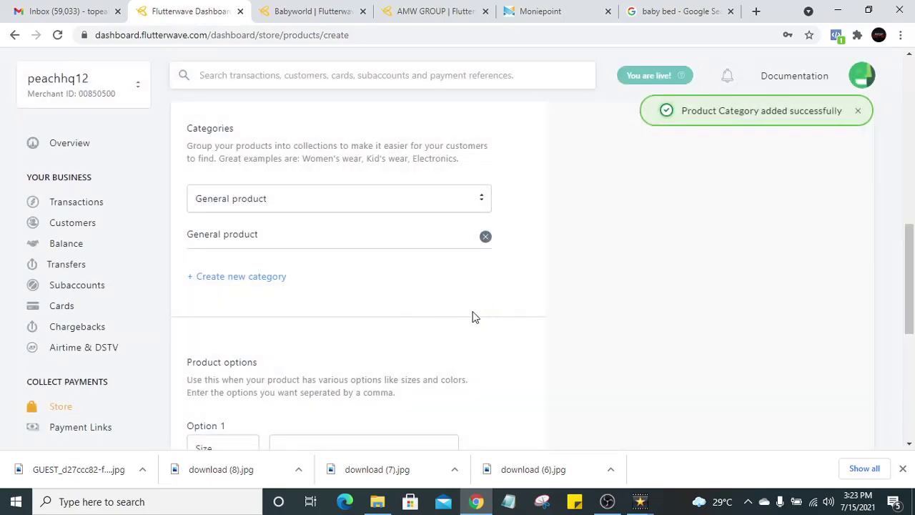
pyautogui.scroll(-3, 441, 296)
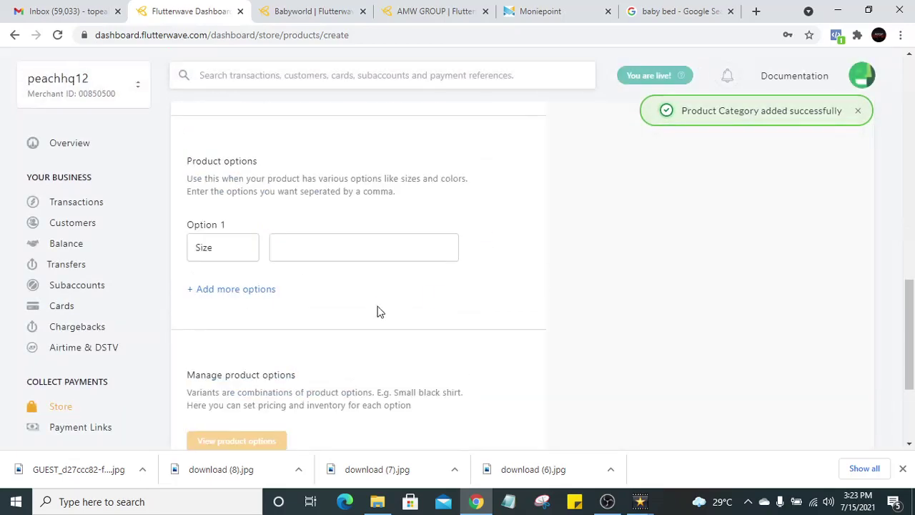
pyautogui.scroll(-3, 378, 310)
pyautogui.scroll(9, 379, 310)
pyautogui.scroll(5, 401, 283)
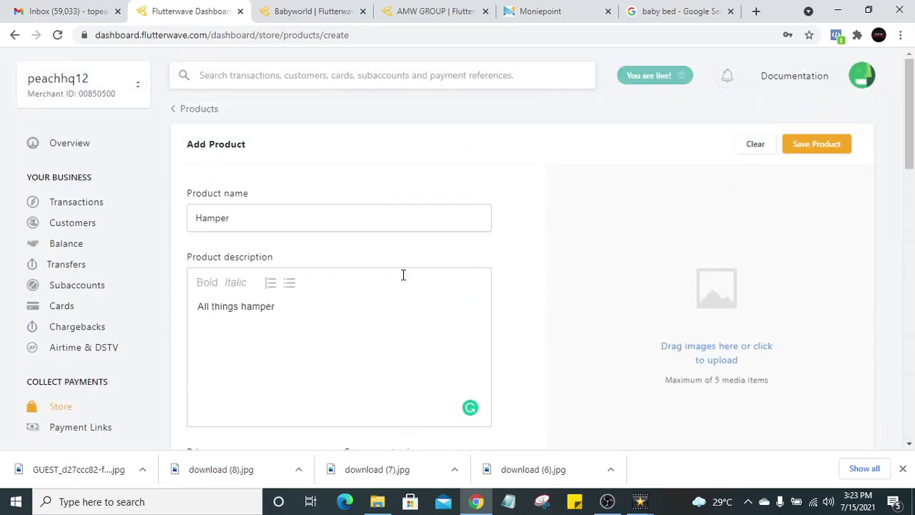
# - Upload download (6) as the Hamper's gift-basket photo and save the product
pyautogui.click(730, 346)
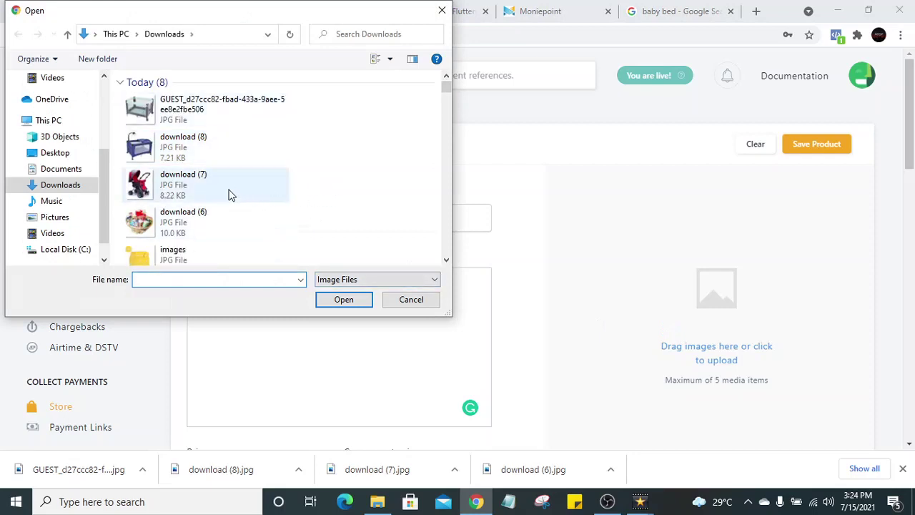
pyautogui.click(206, 225)
pyautogui.click(338, 299)
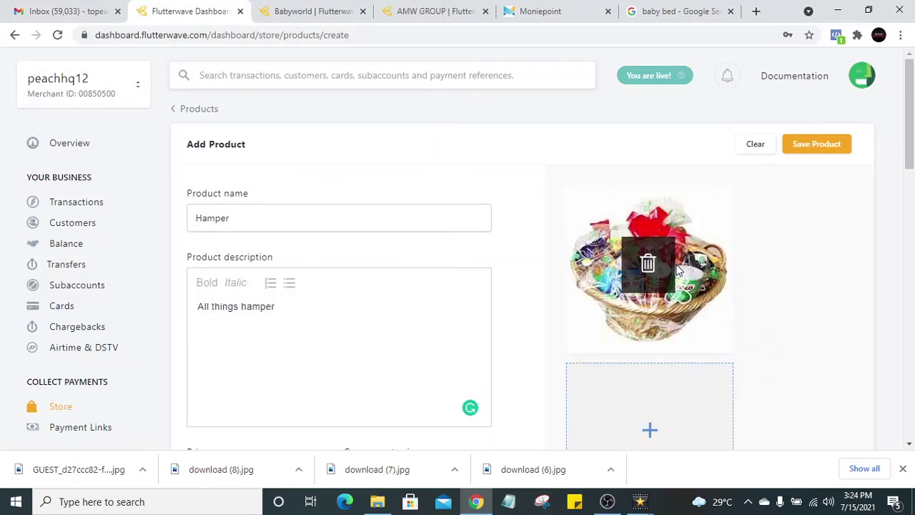
pyautogui.scroll(-10, 789, 349)
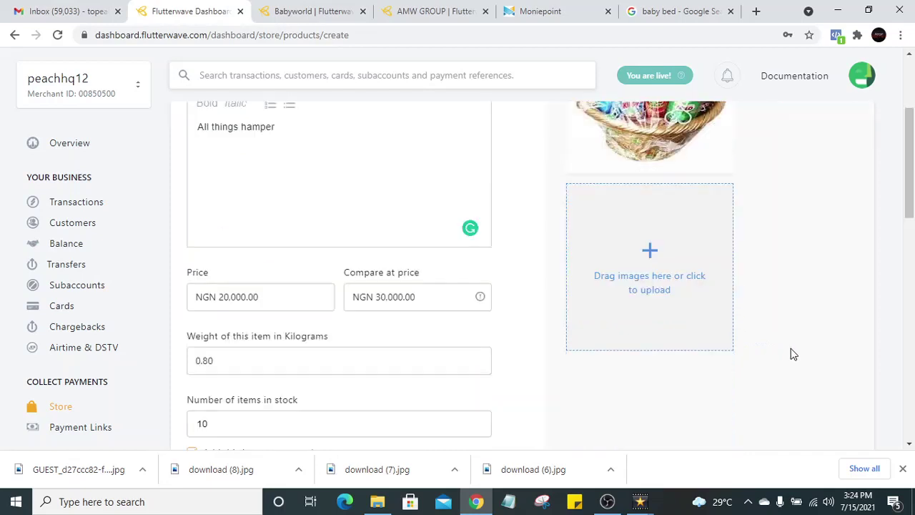
pyautogui.scroll(-4, 785, 347)
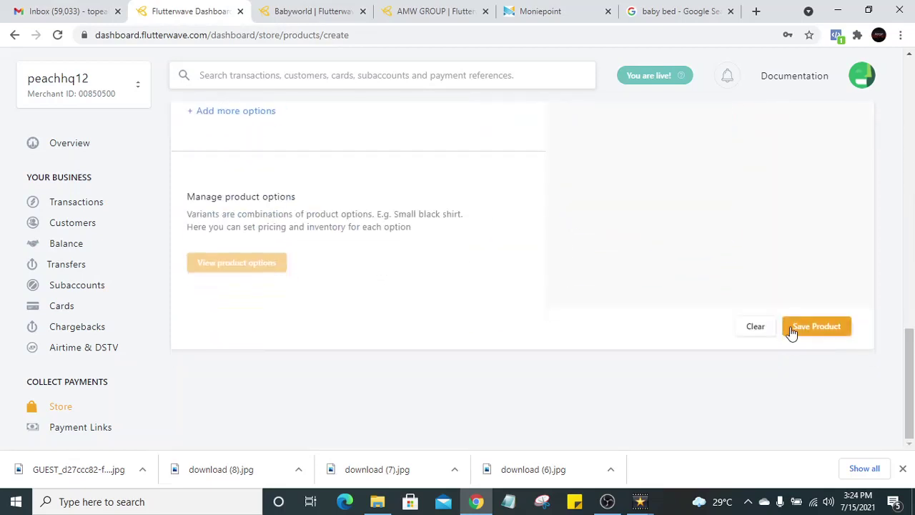
pyautogui.click(791, 329)
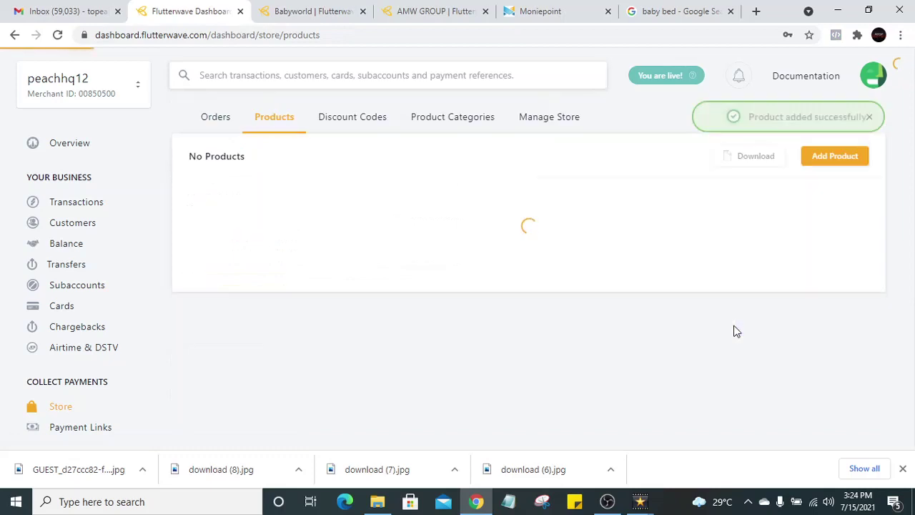
# - Reload the Babyworld storefront, view the Hamper product page, and return to the home page
pyautogui.click(293, 11)
pyautogui.click(57, 34)
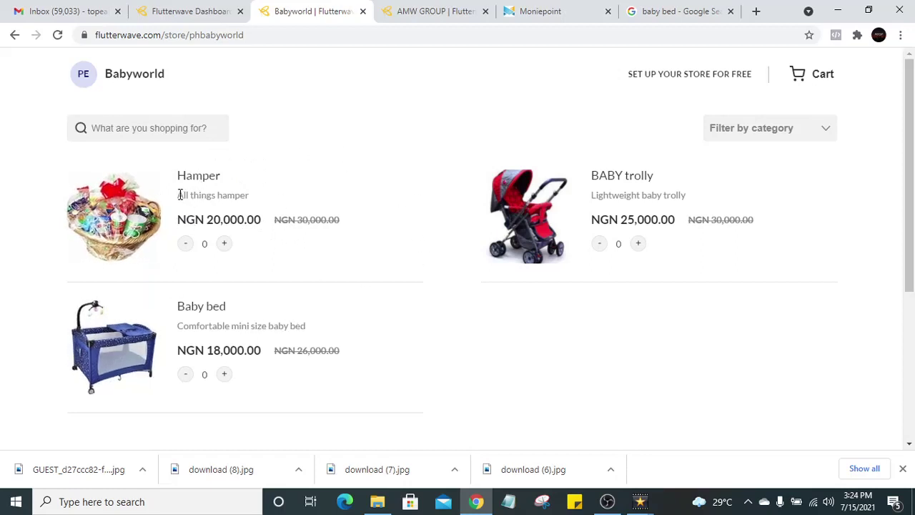
pyautogui.moveTo(180, 194); pyautogui.dragTo(250, 203)
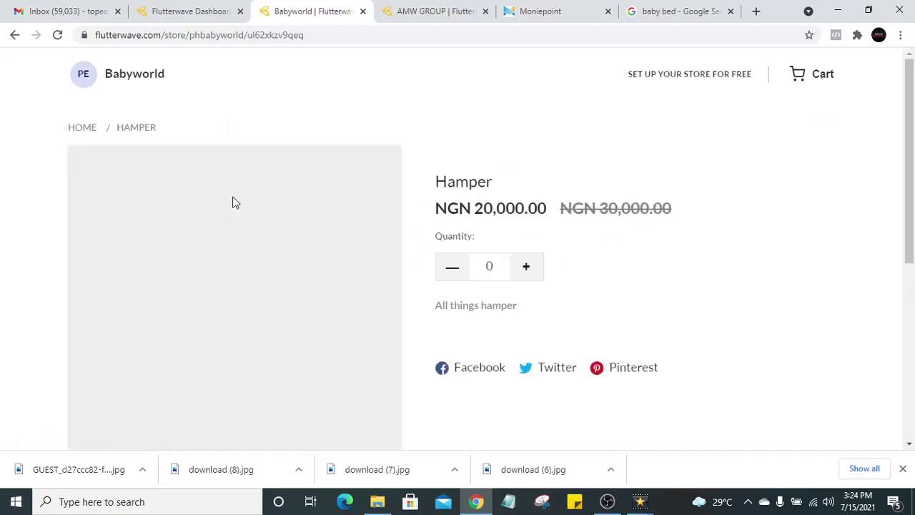
pyautogui.scroll(-4, 753, 265)
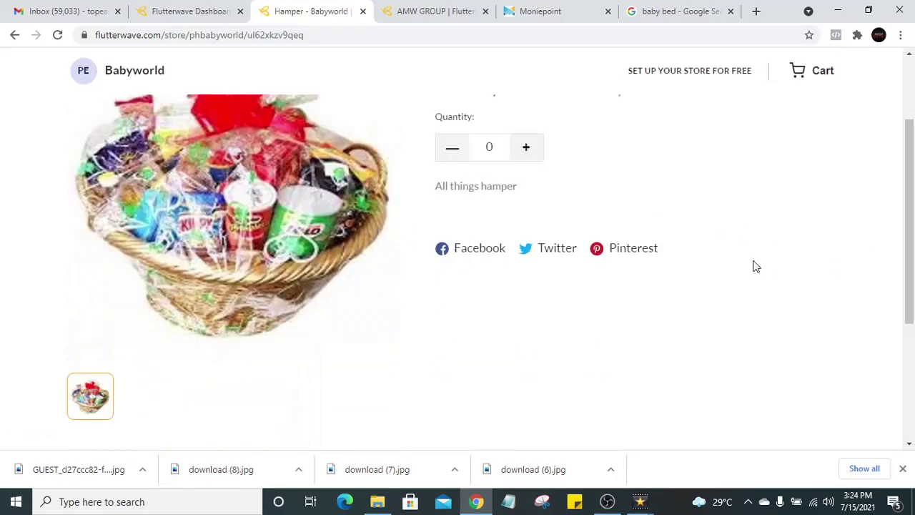
pyautogui.scroll(4, 721, 258)
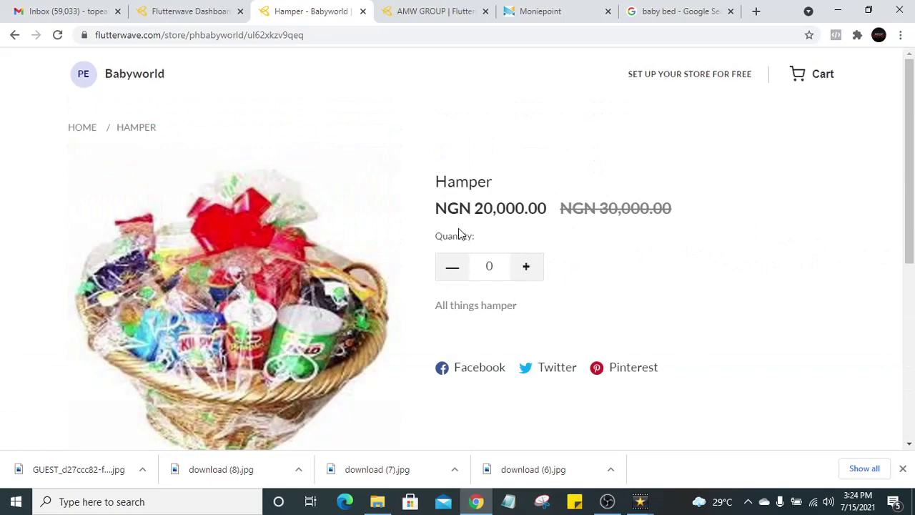
pyautogui.click(81, 126)
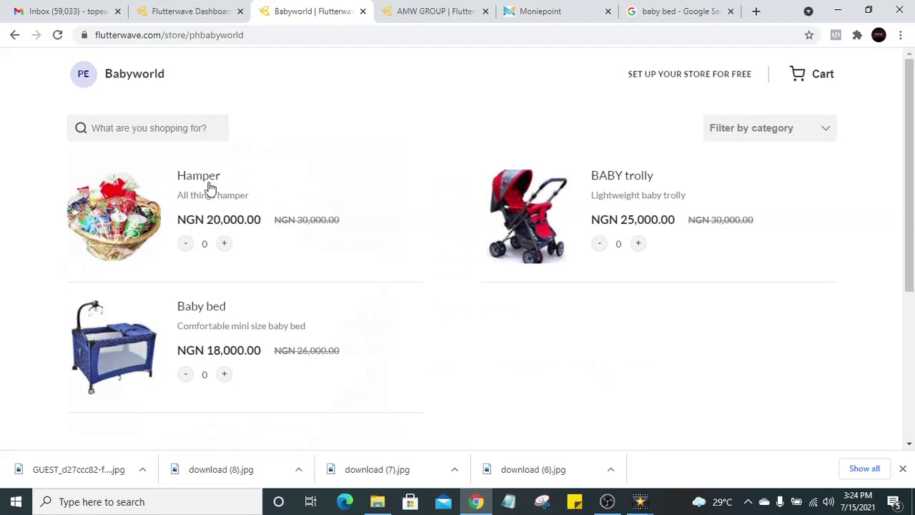
# - Put two Hampers in the cart and review the cart
pyautogui.click(225, 244)
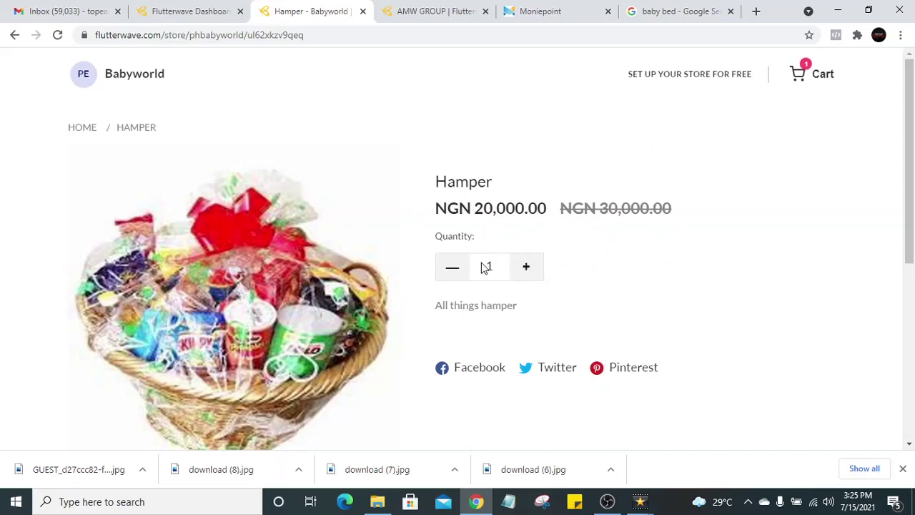
pyautogui.click(525, 269)
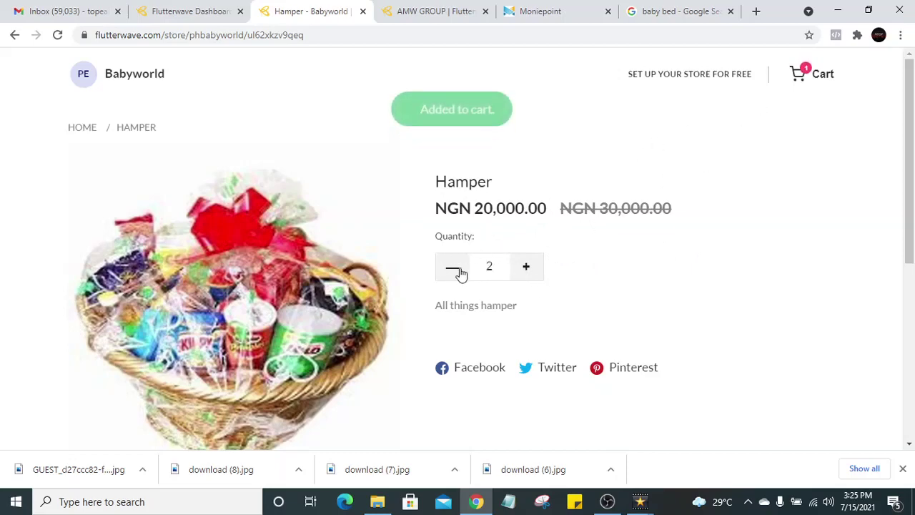
pyautogui.click(457, 270)
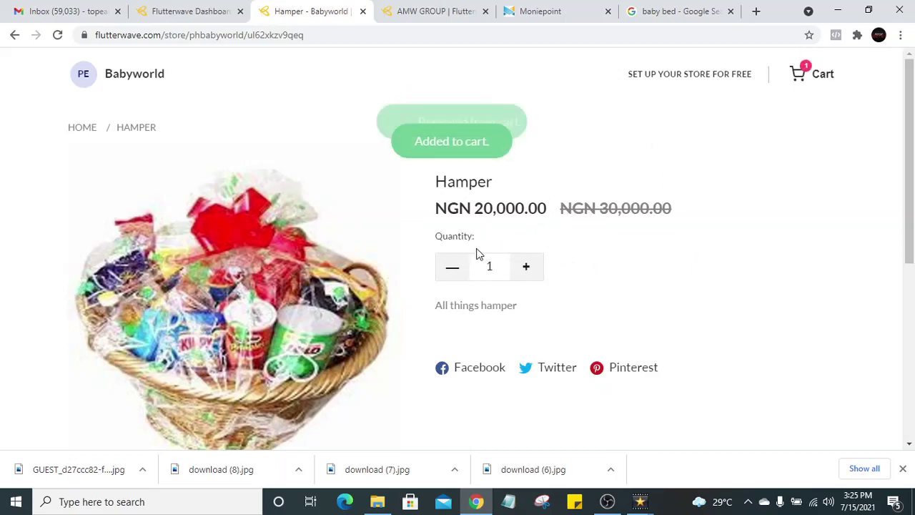
pyautogui.click(529, 276)
pyautogui.click(809, 86)
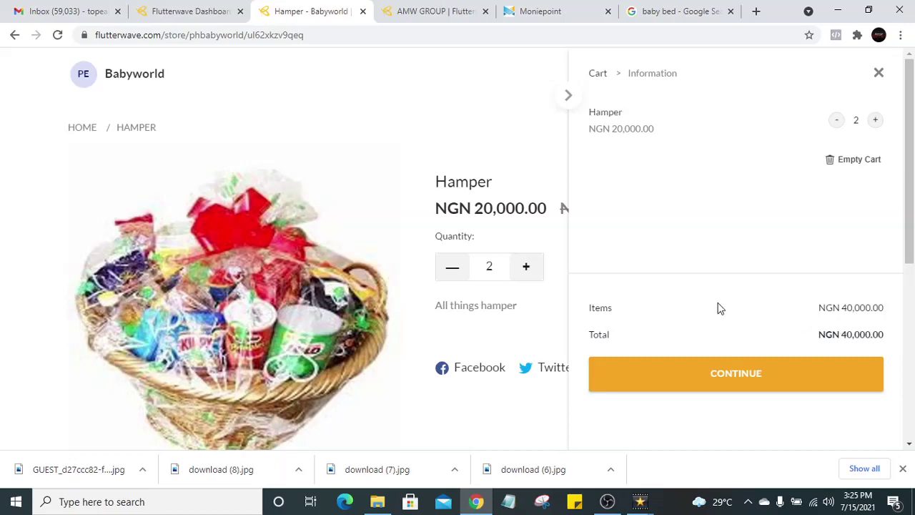
# - Autofill the buyer's name, e-mail and phone, then place the NGN 40,000.00 order
pyautogui.click(761, 379)
pyautogui.click(641, 141)
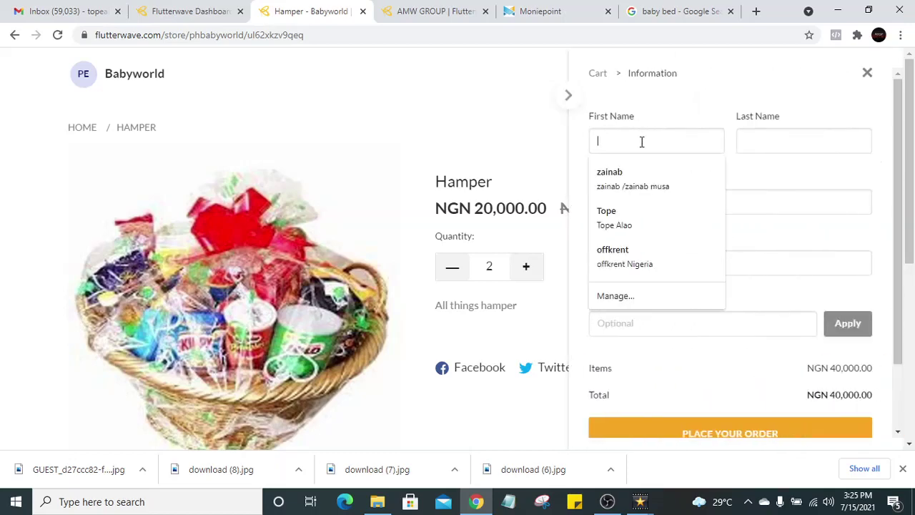
pyautogui.click(665, 223)
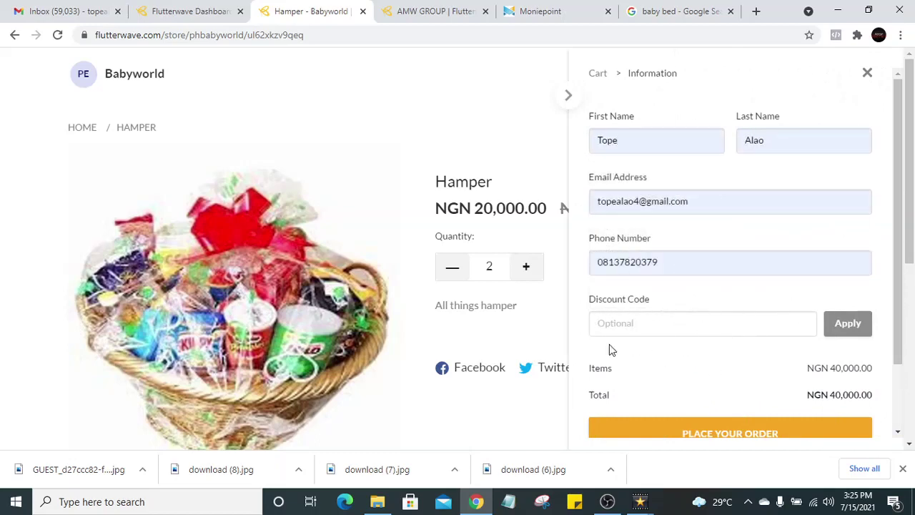
pyautogui.click(776, 432)
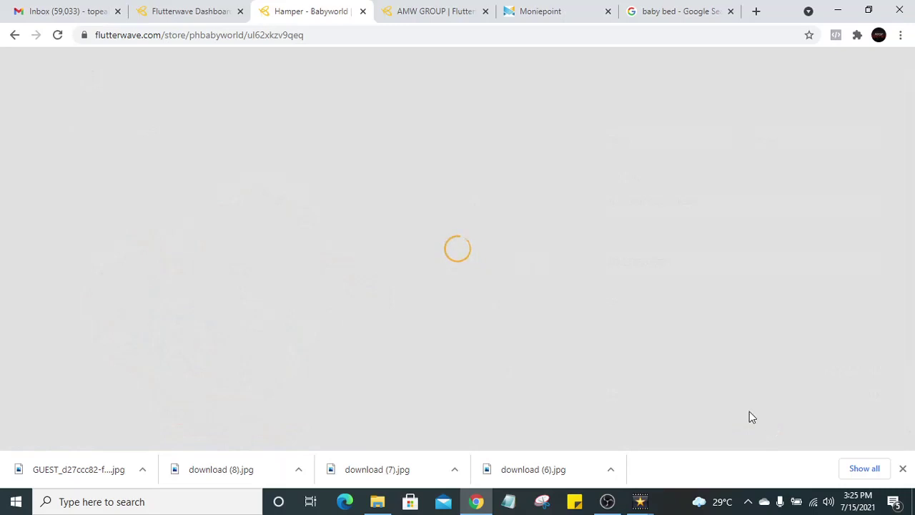
# - Return to the Flutterwave dashboard's Transactions view, then bring OBS Studio to the front
pyautogui.click(187, 10)
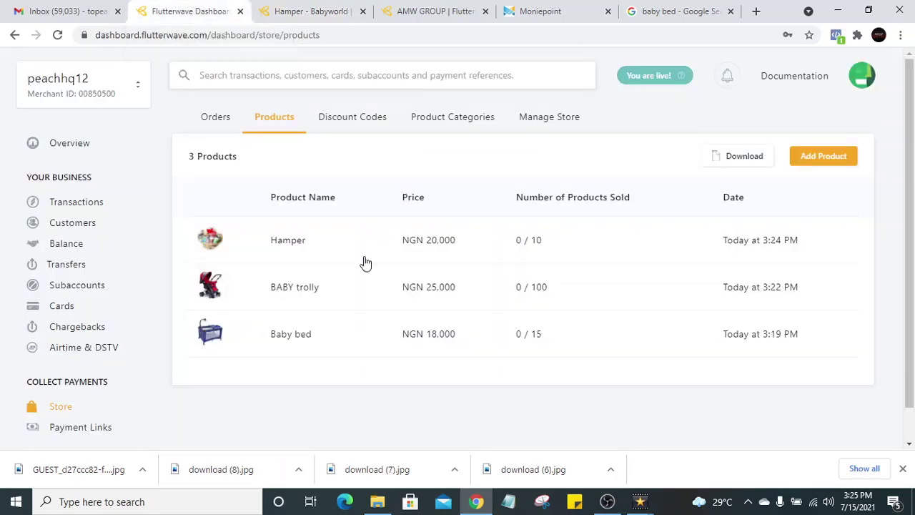
pyautogui.click(92, 206)
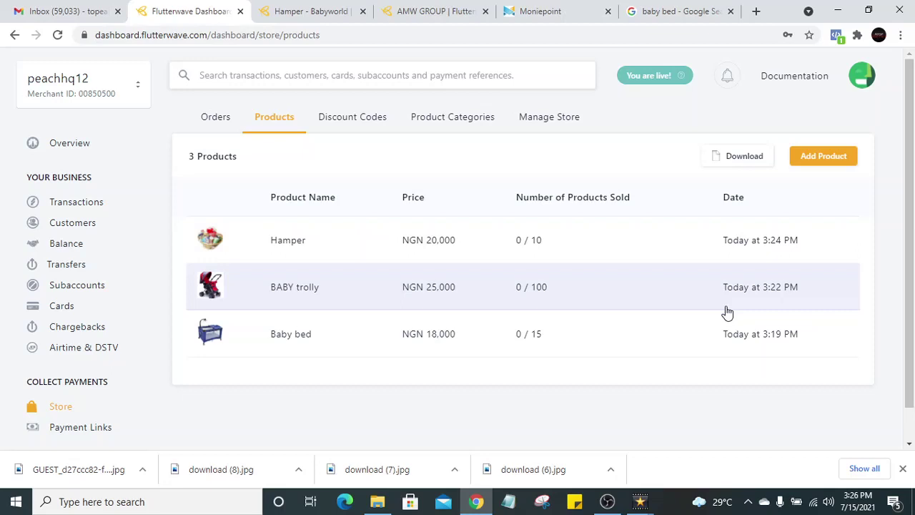
pyautogui.click(606, 501)
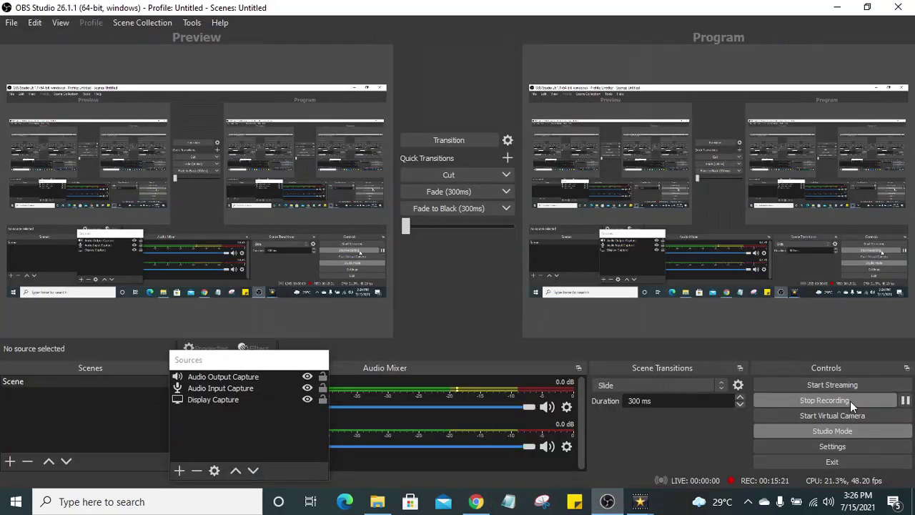